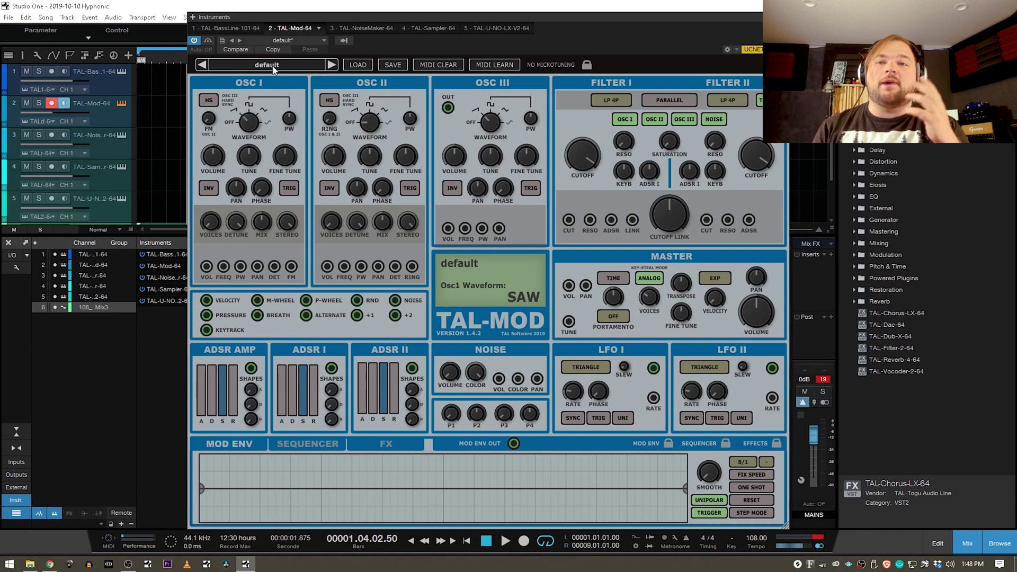
click(263, 65)
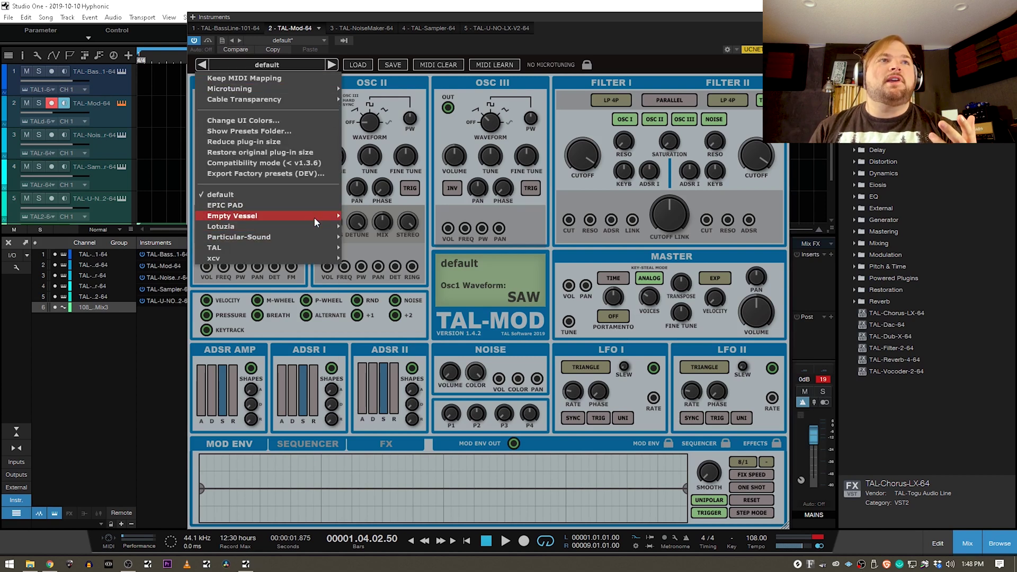
mouse_move(317, 216)
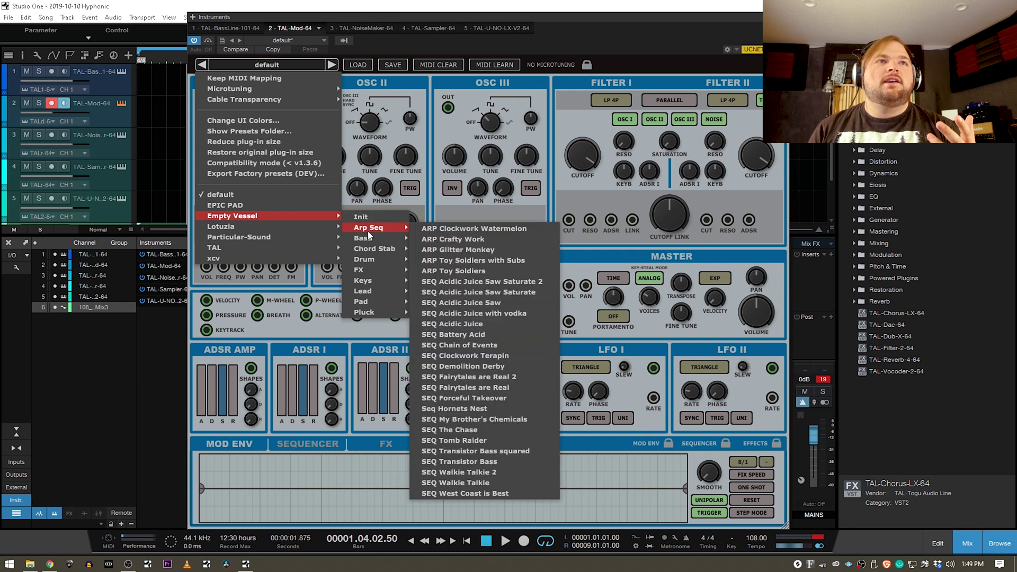
mouse_move(374, 251)
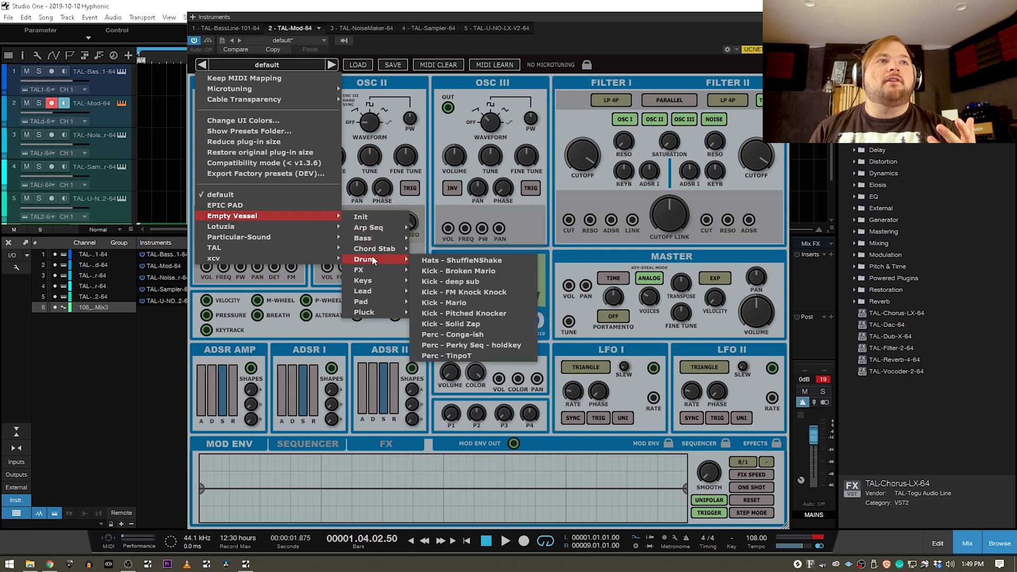
mouse_move(308, 235)
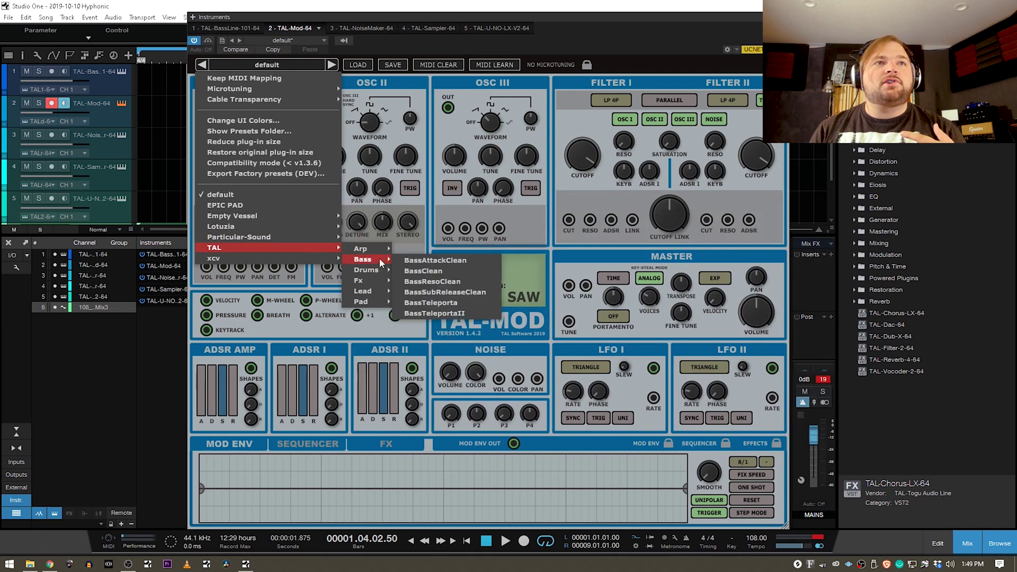
mouse_move(284, 260)
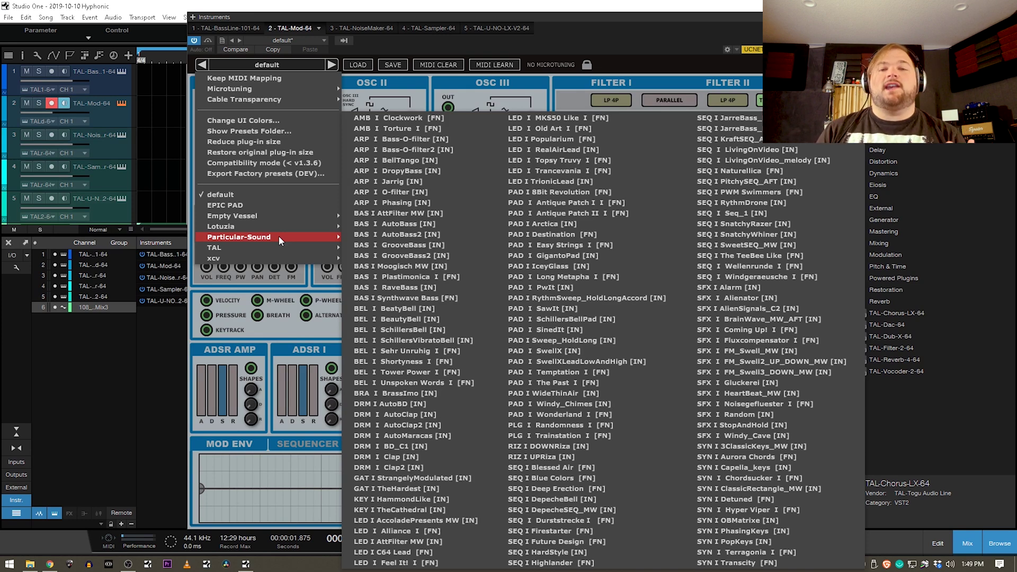
click(475, 20)
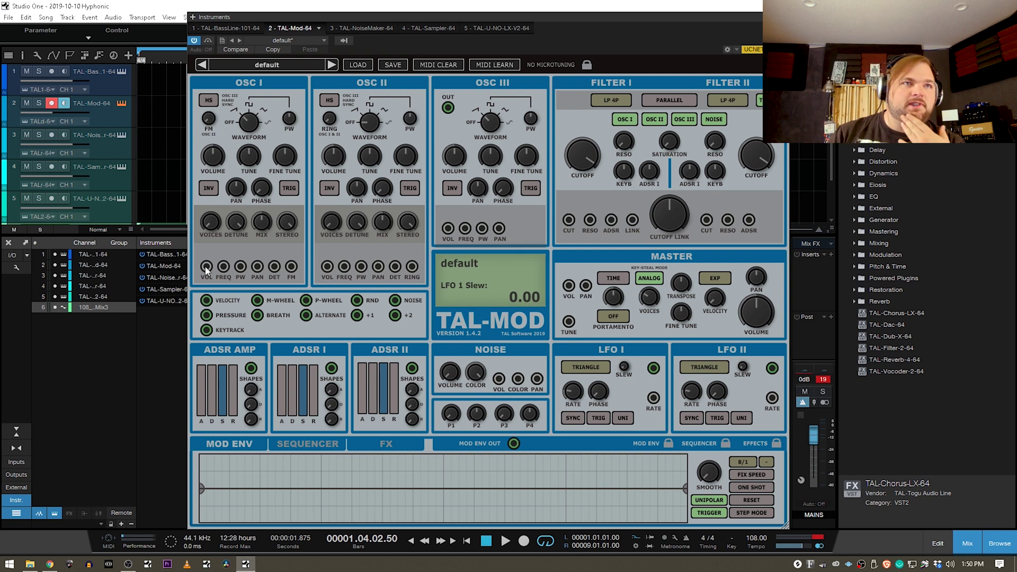
Route the amp envelope to oscillator I volume, with pulse width 0.32 and 7 unison voices
drag(220, 300, 251, 367)
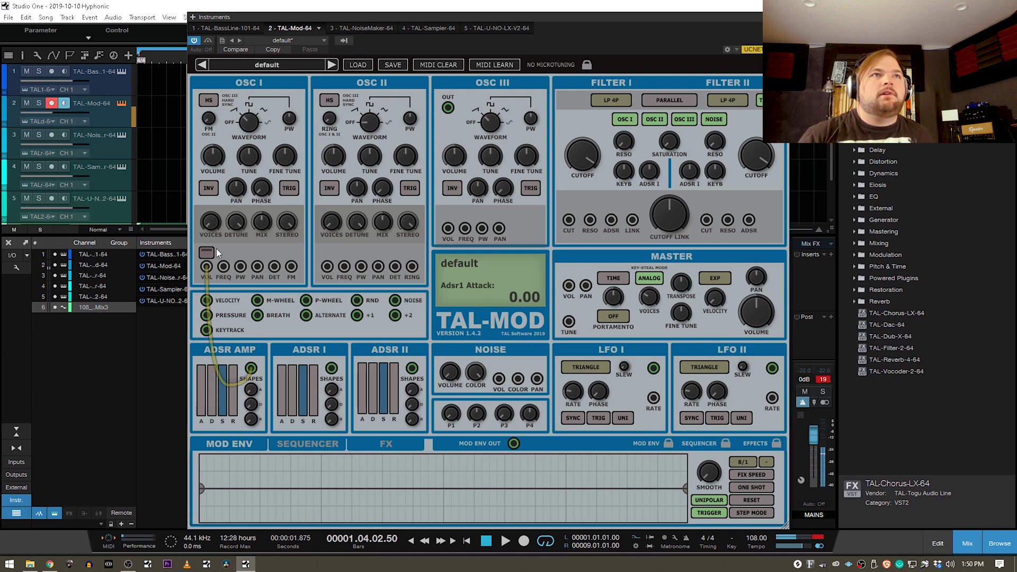
click(247, 123)
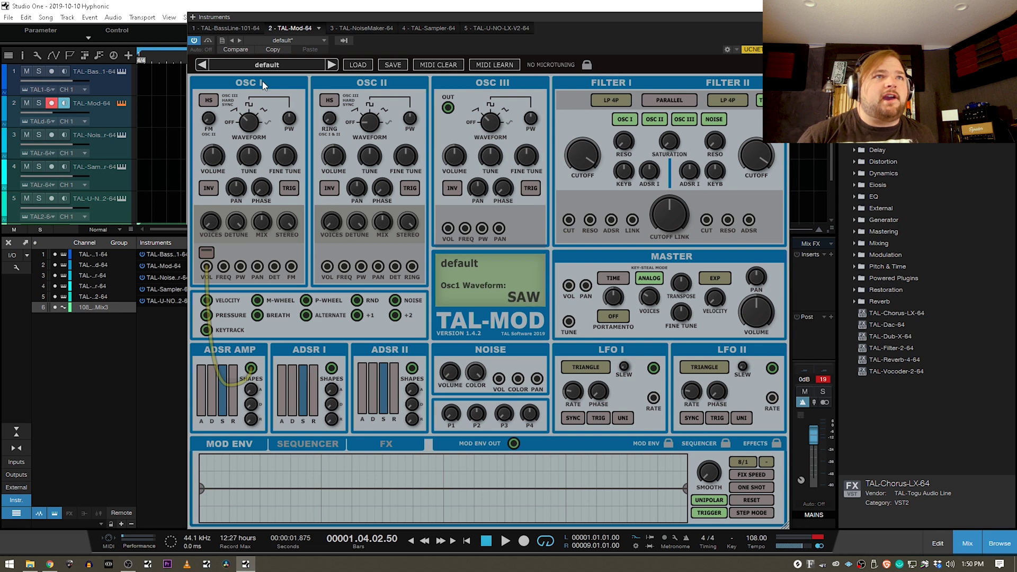
mouse_move(296, 117)
mouse_down()
mouse_move(293, 130)
mouse_move(293, 97)
mouse_up()
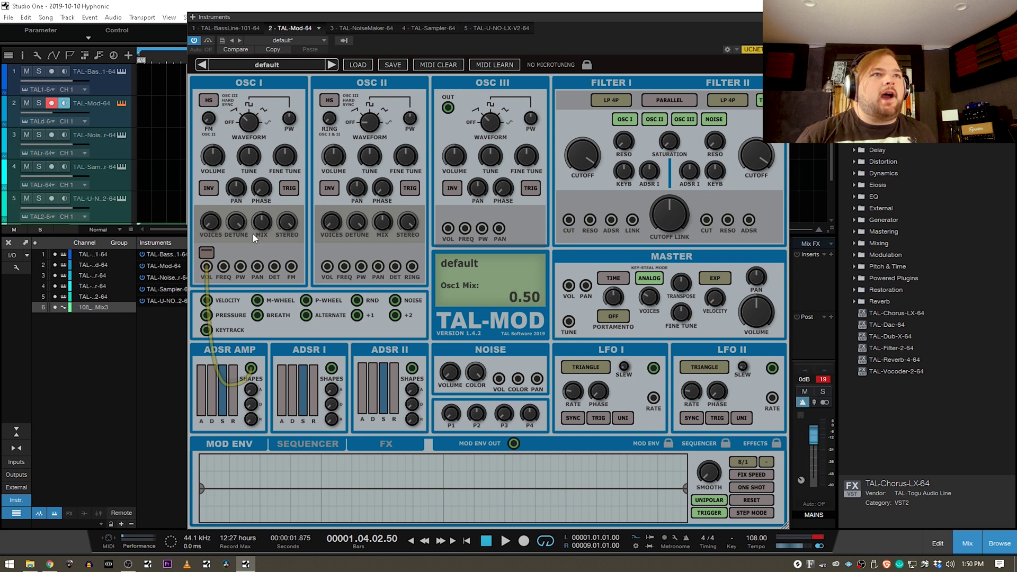
drag(212, 222, 230, 112)
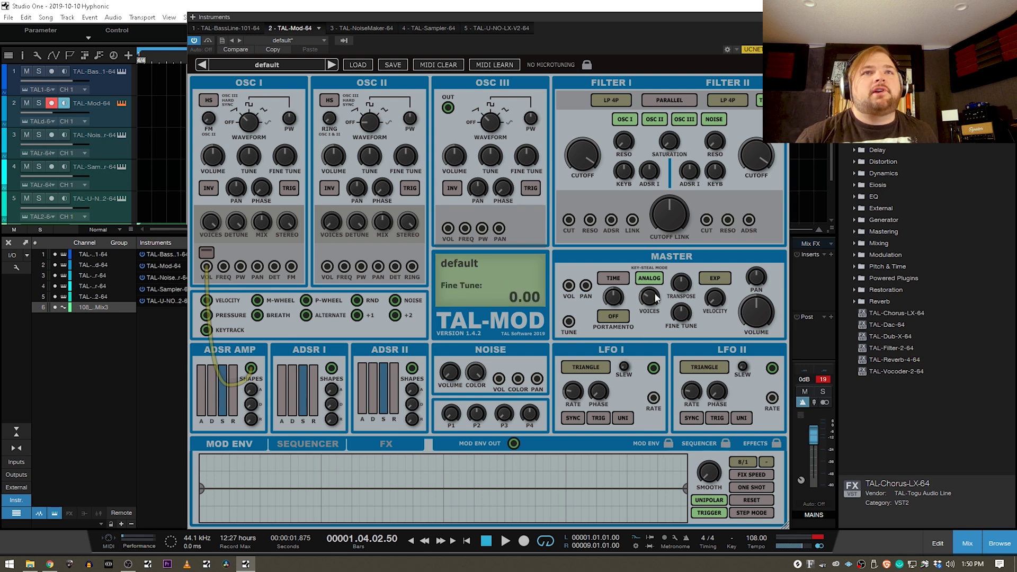
Settle master polyphony at 9 voices and reduce oscillator I detune to about 0.22
drag(650, 297, 662, 268)
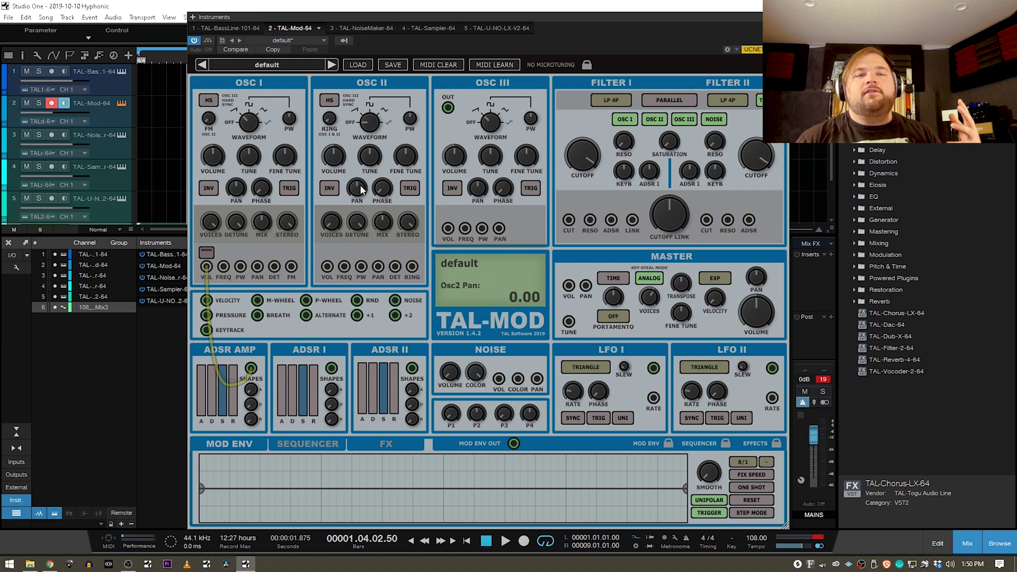
drag(649, 297, 664, 259)
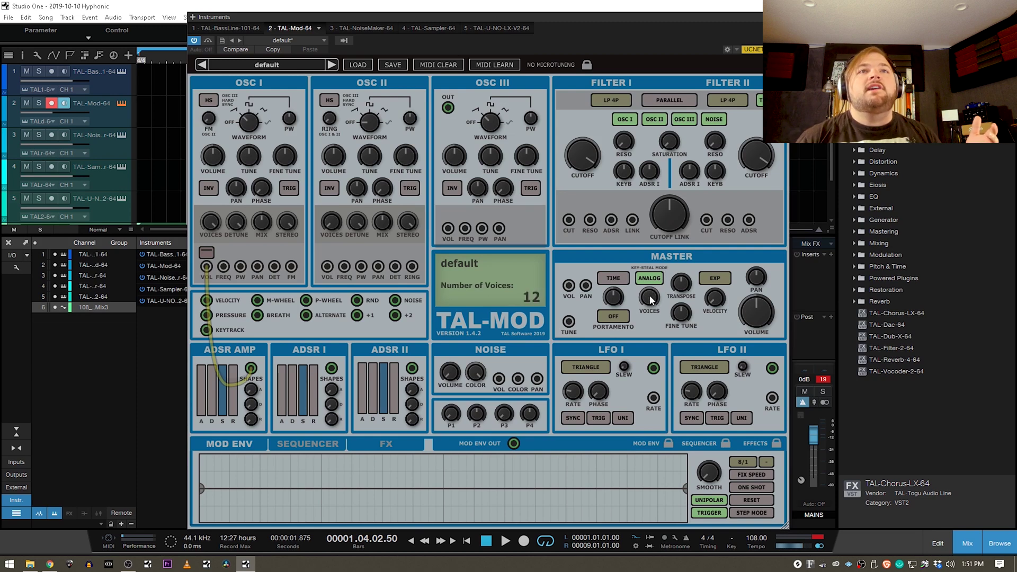
drag(651, 304, 648, 313)
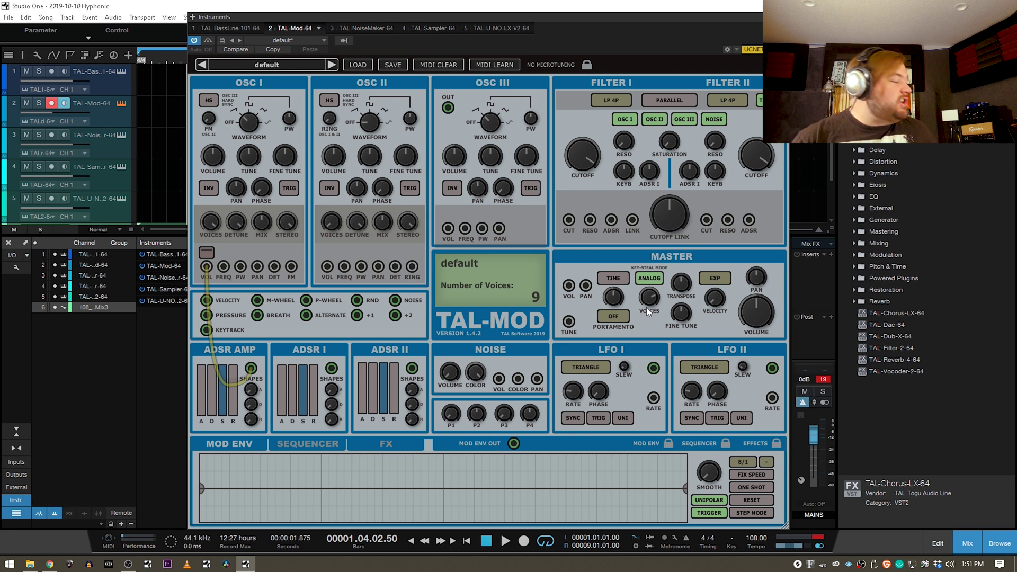
drag(646, 307, 639, 304)
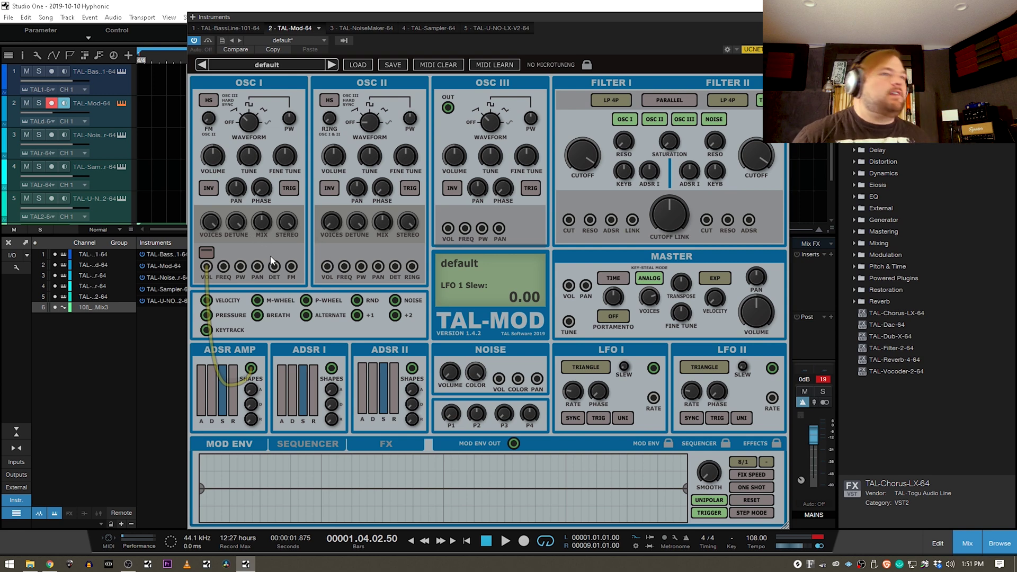
drag(236, 222, 268, 188)
drag(286, 222, 285, 177)
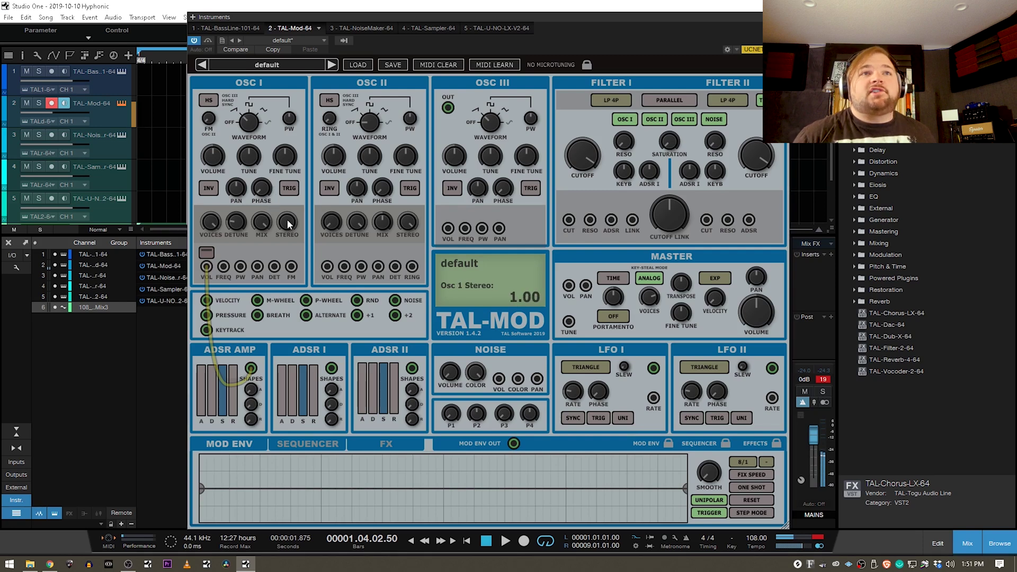
Restore oscillator I's stereo spread to 1.00 and lower its detune to 0.13
drag(288, 224, 287, 152)
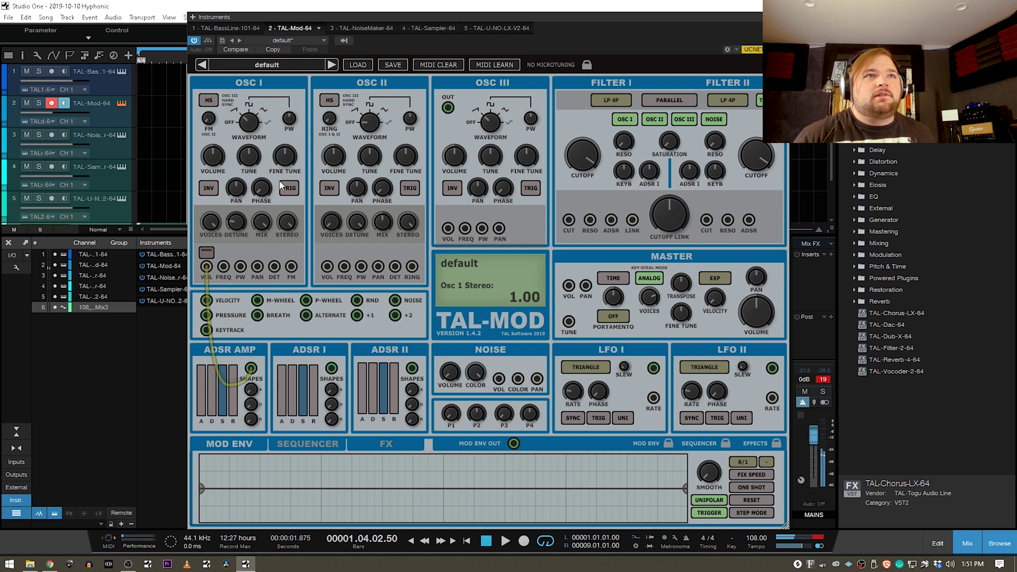
click(286, 148)
click(233, 223)
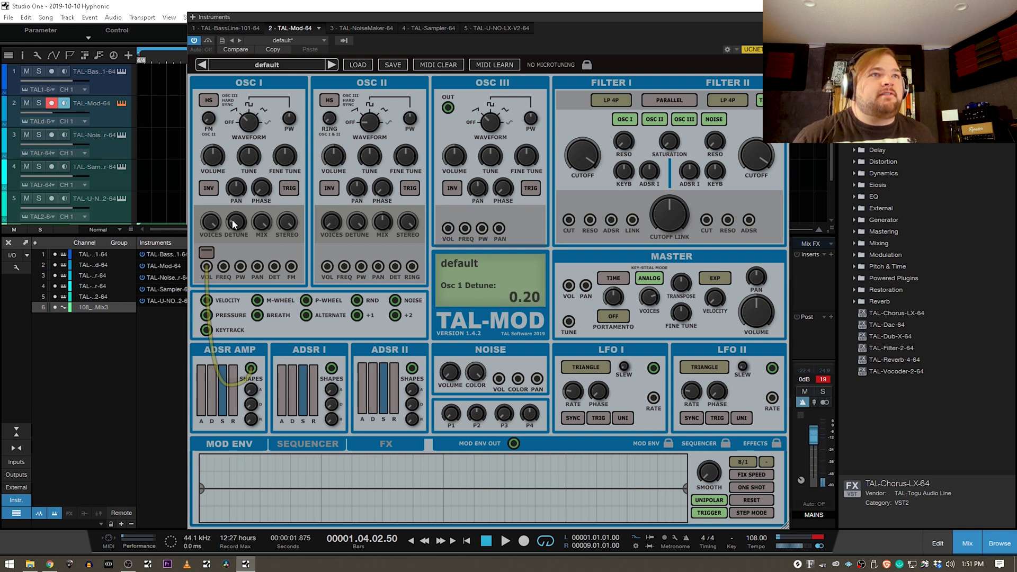
drag(240, 230, 241, 239)
click(287, 222)
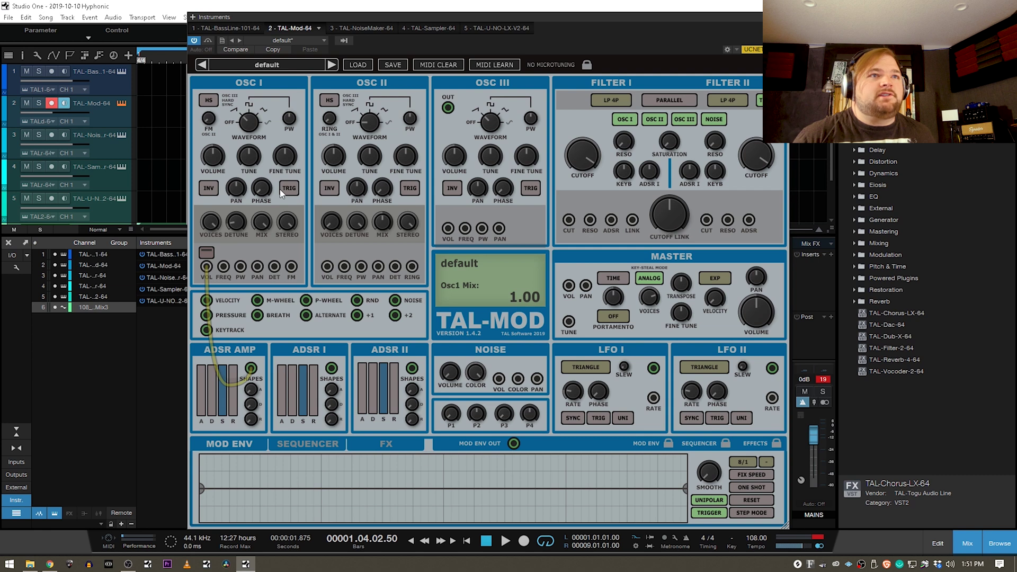
Shape the amp envelope with 0.57 attack, 0.28 decay and full sustain
drag(204, 412, 222, 367)
click(223, 375)
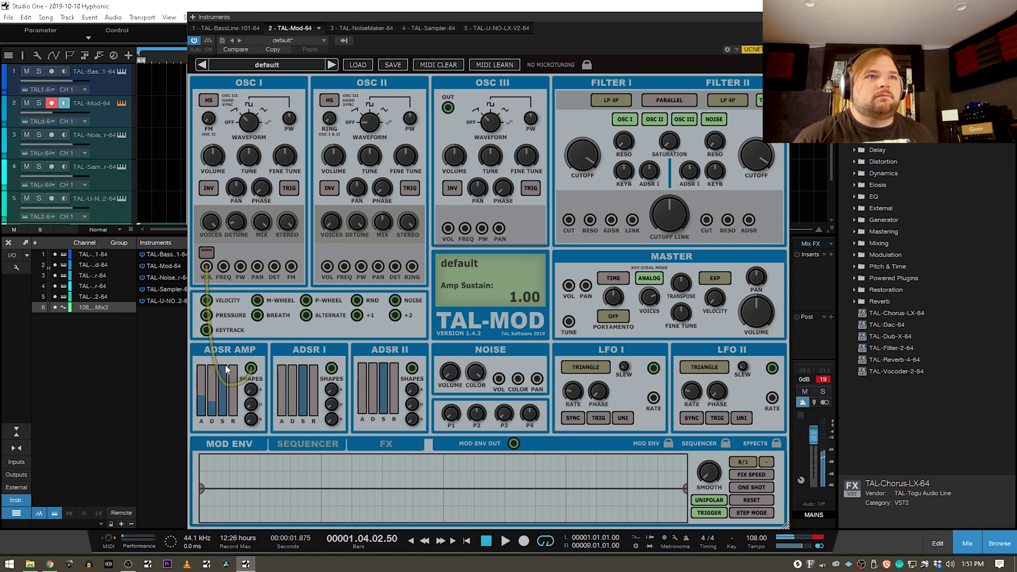
drag(233, 407, 236, 383)
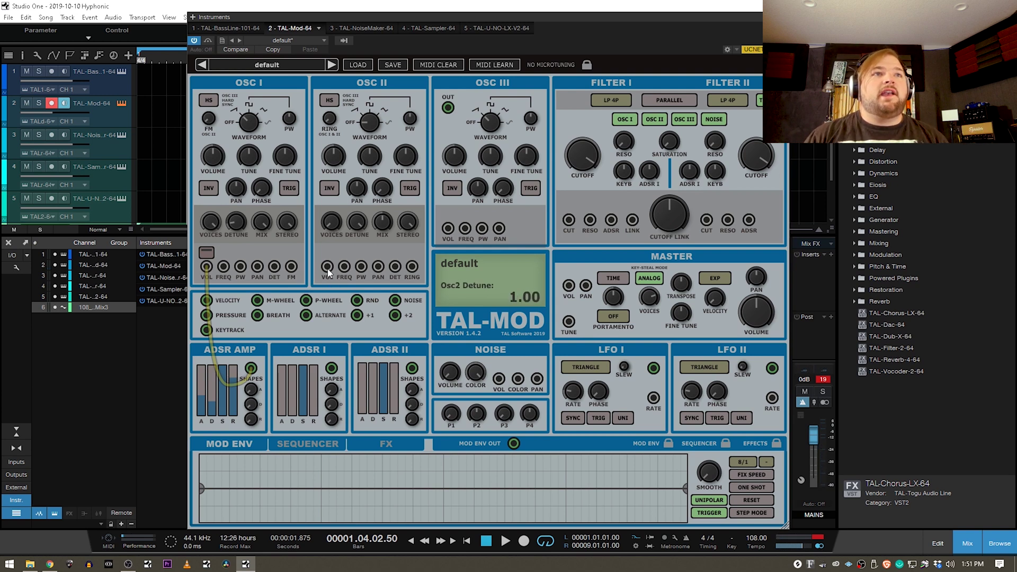
Patch envelope I into oscillator II volume with a 0.43 attack, and change oscillator II's waveform
drag(326, 294, 332, 367)
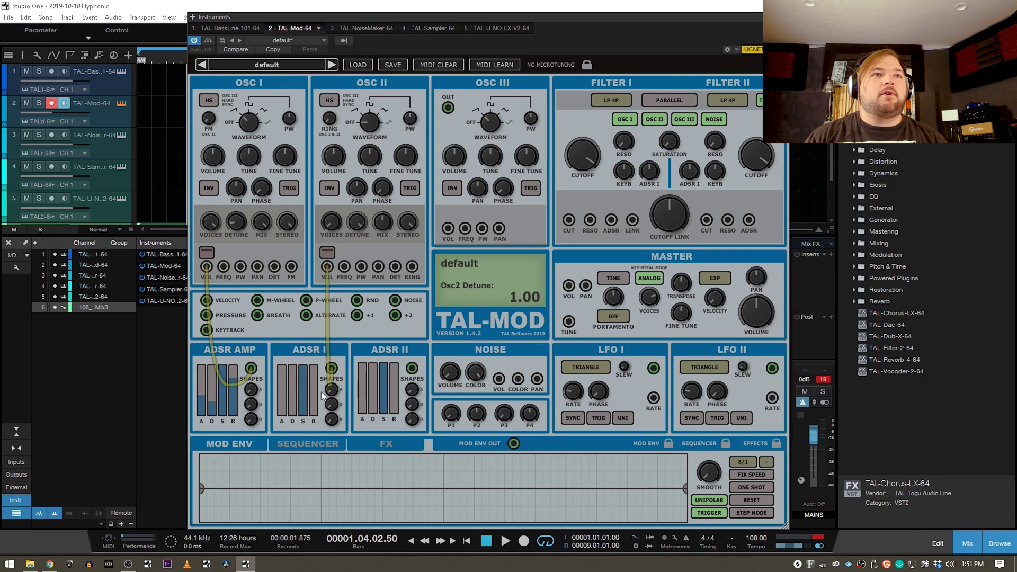
drag(281, 416, 317, 381)
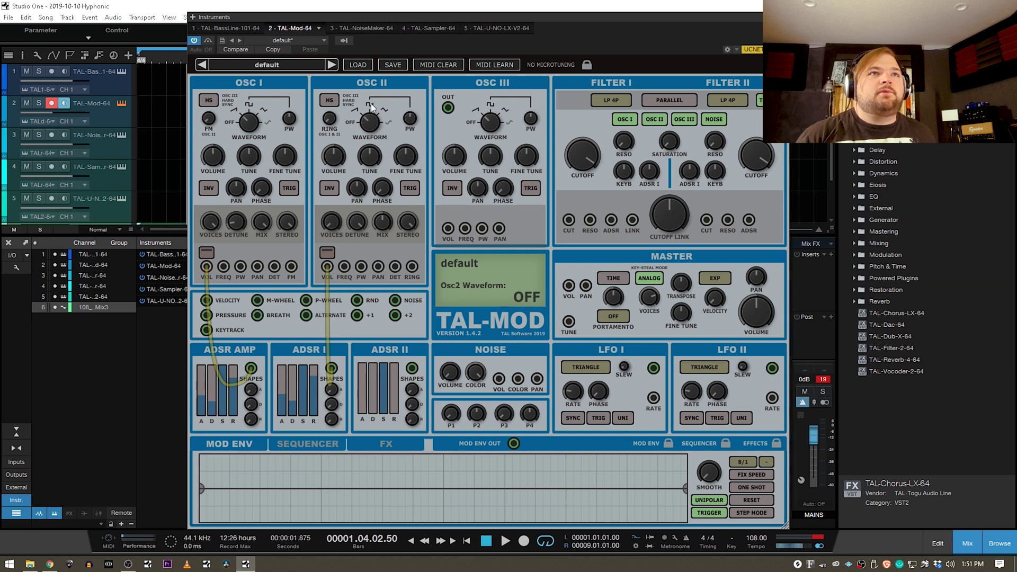
drag(374, 127, 374, 109)
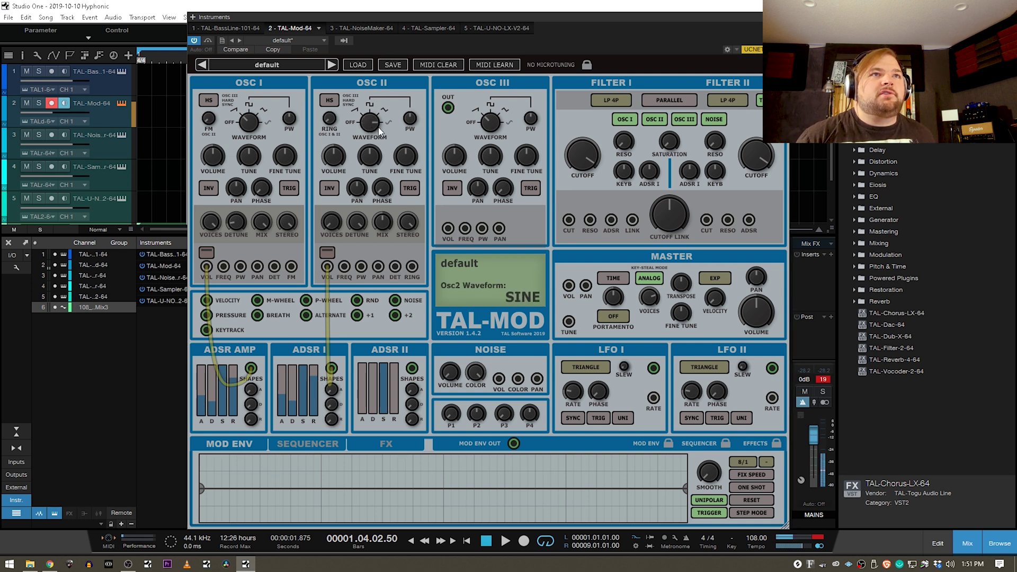
Set oscillator II mix to 1.00 and volume to about -12 dB, then cable LFO I to oscillator I pan
drag(382, 222, 383, 201)
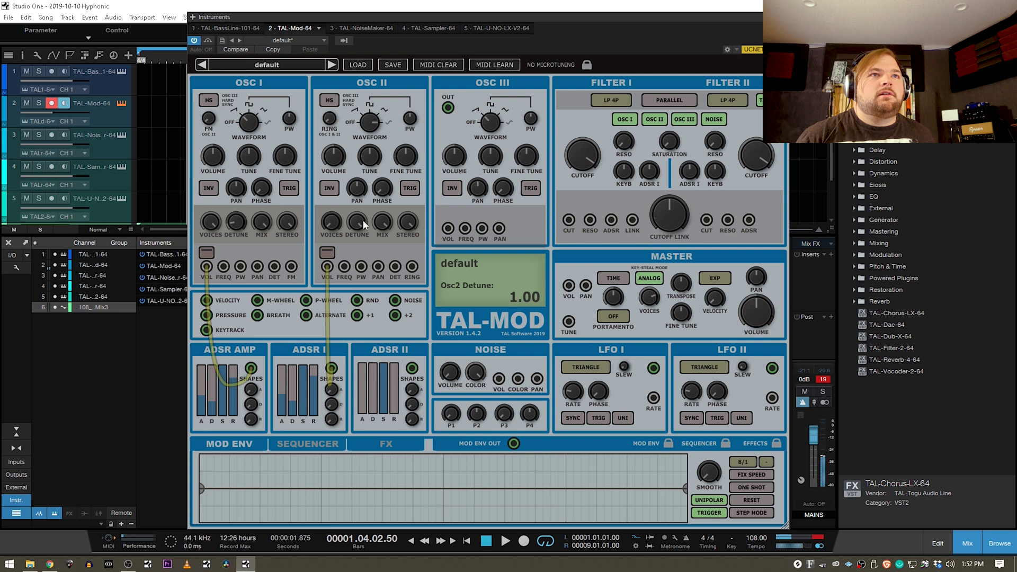
drag(333, 158, 334, 189)
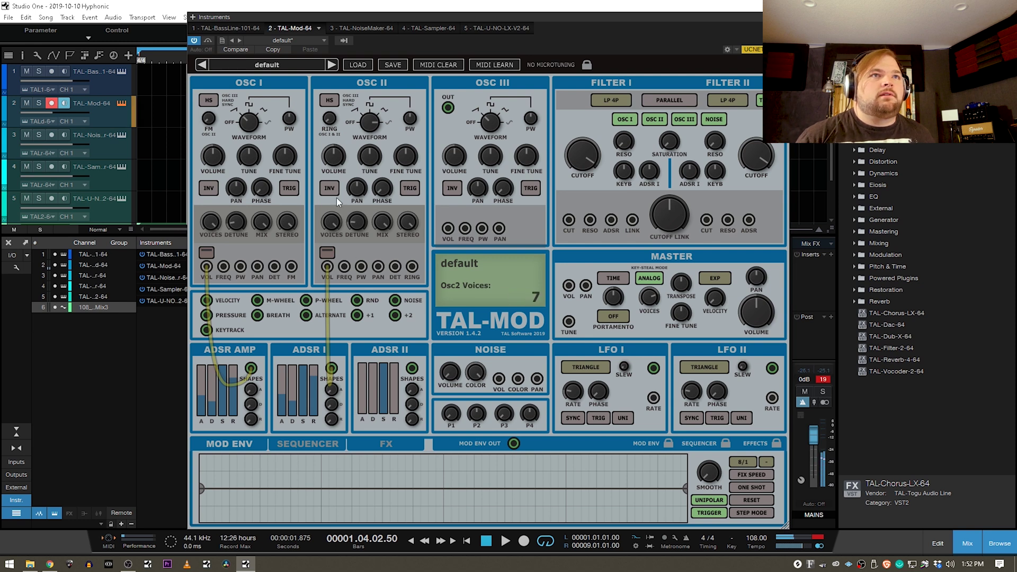
mouse_move(350, 211)
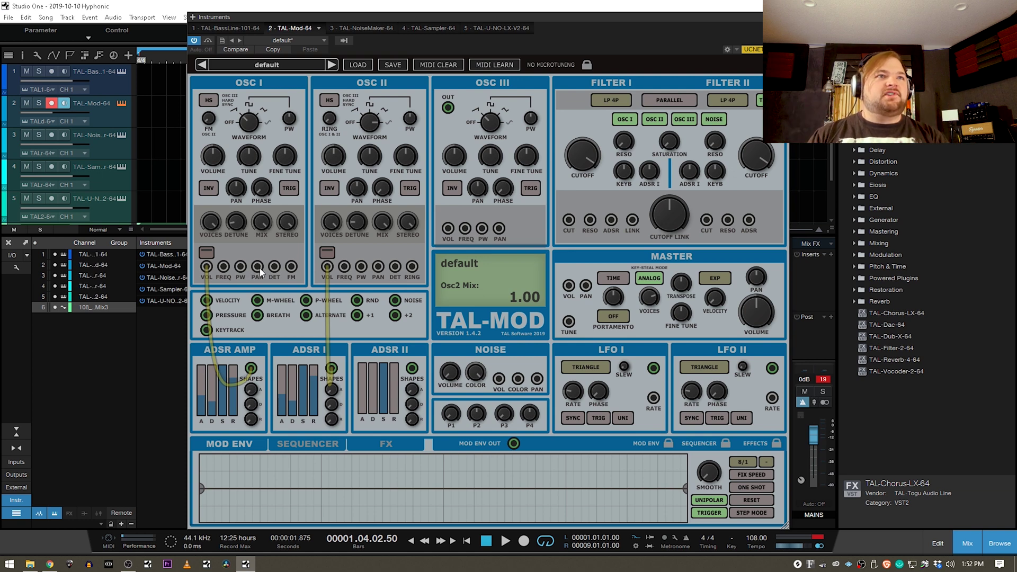
drag(258, 266, 657, 369)
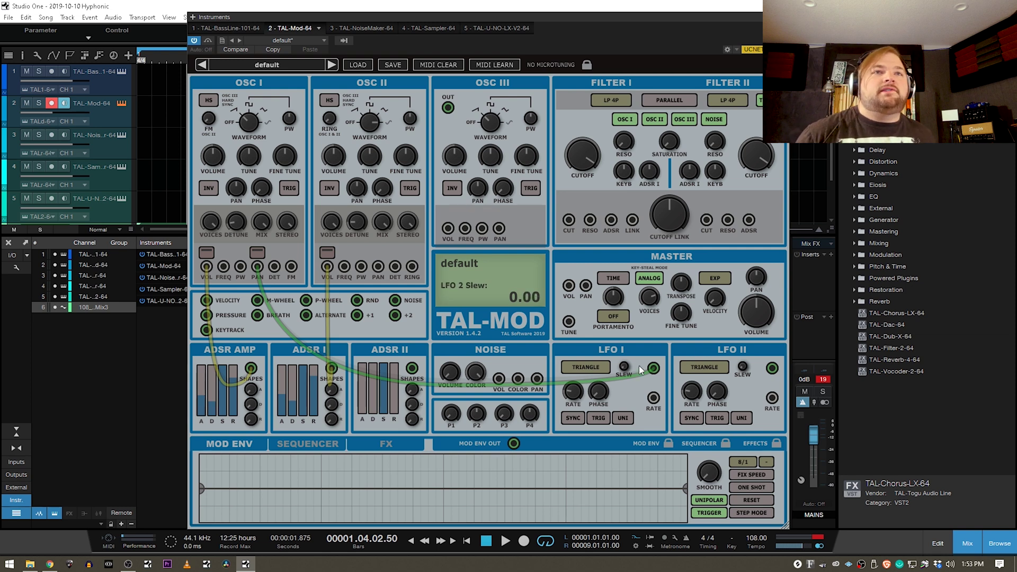
Sync LFO I to tempo at a 1/1 rate and switch its shape to sine
click(573, 418)
drag(574, 400, 572, 393)
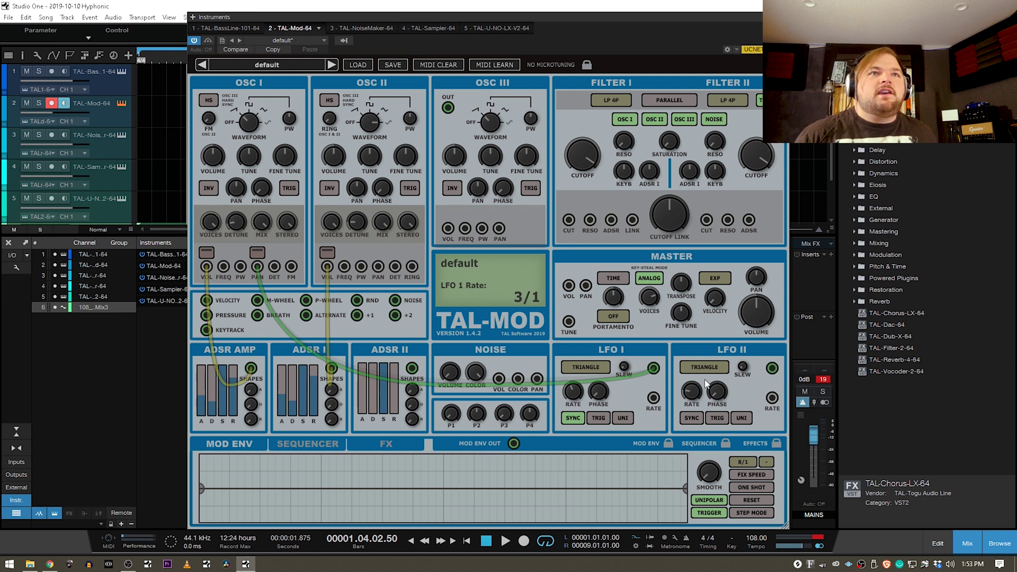
drag(574, 396, 579, 370)
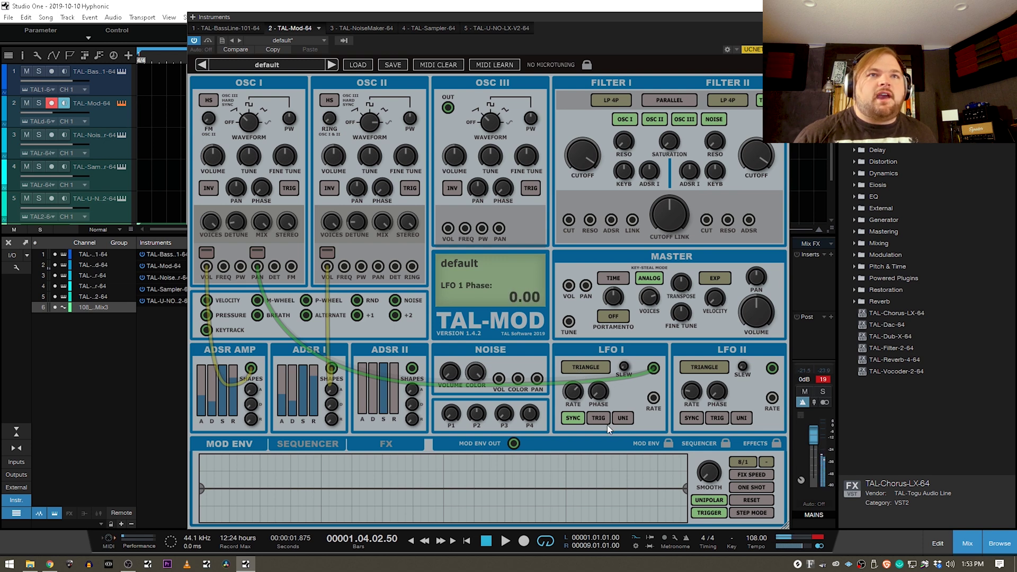
click(586, 366)
Enable LFO I retrigger and raise its pan modulation amount on oscillator I to full
click(598, 418)
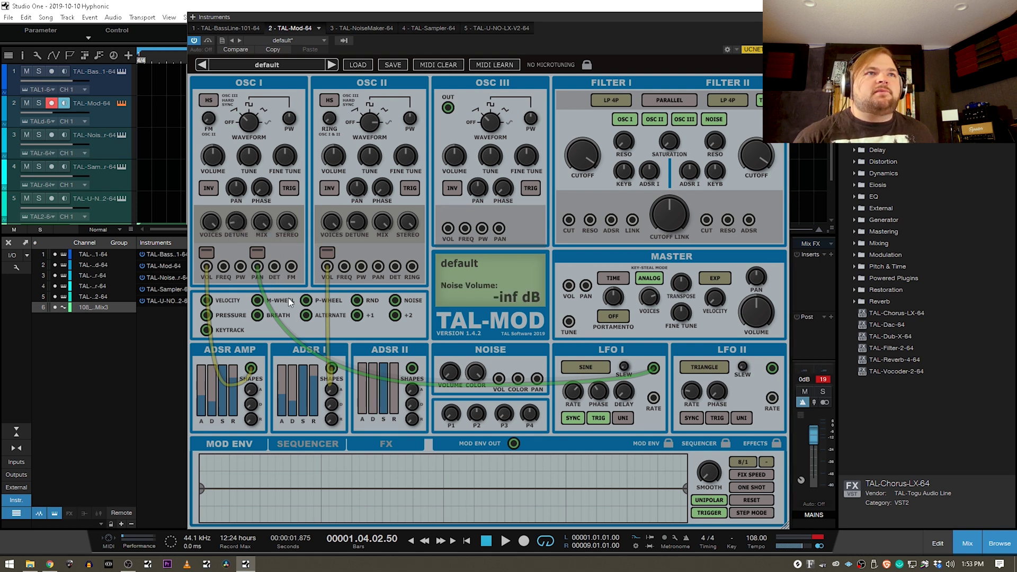
click(257, 253)
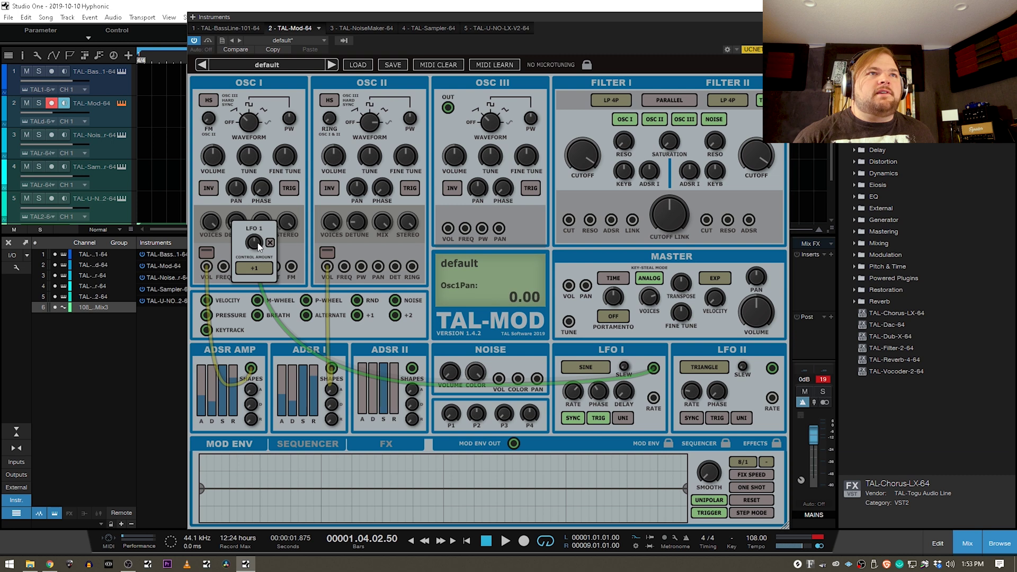
drag(255, 245, 257, 233)
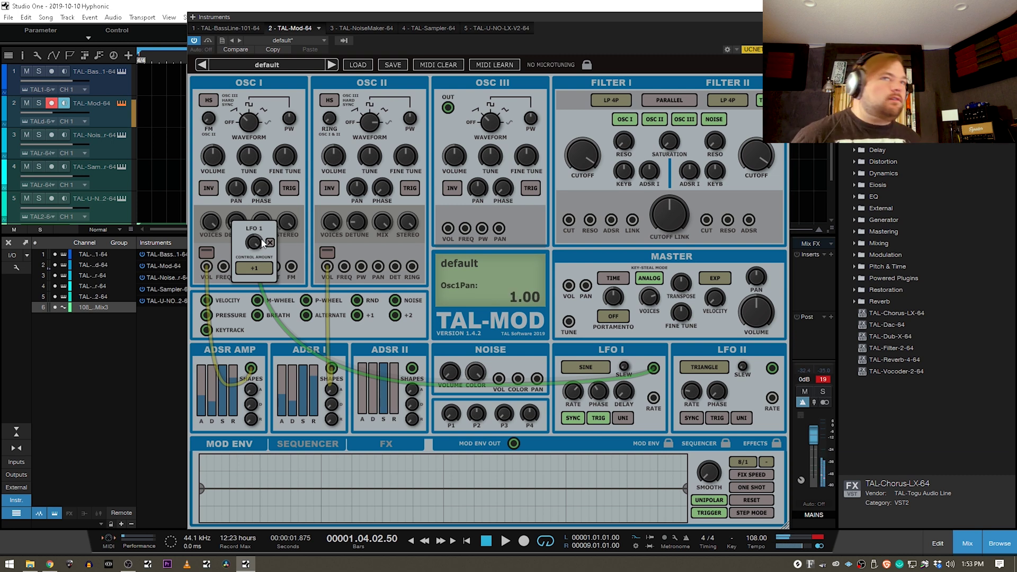
Return oscillator II's waveform to sine and set LFO I's synced rate to 1/1
drag(370, 119, 369, 431)
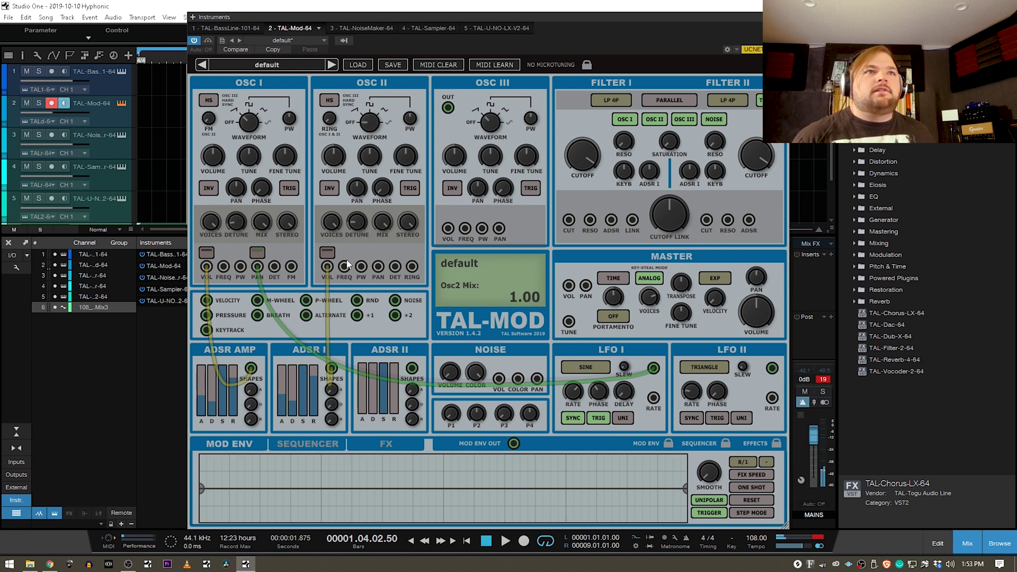
drag(362, 126, 403, 14)
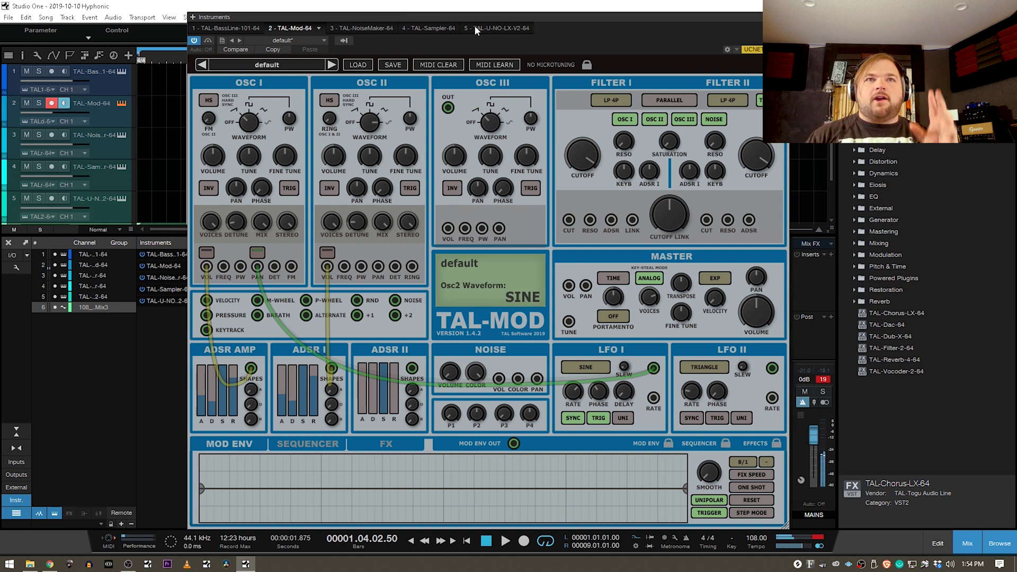
drag(583, 401, 569, 382)
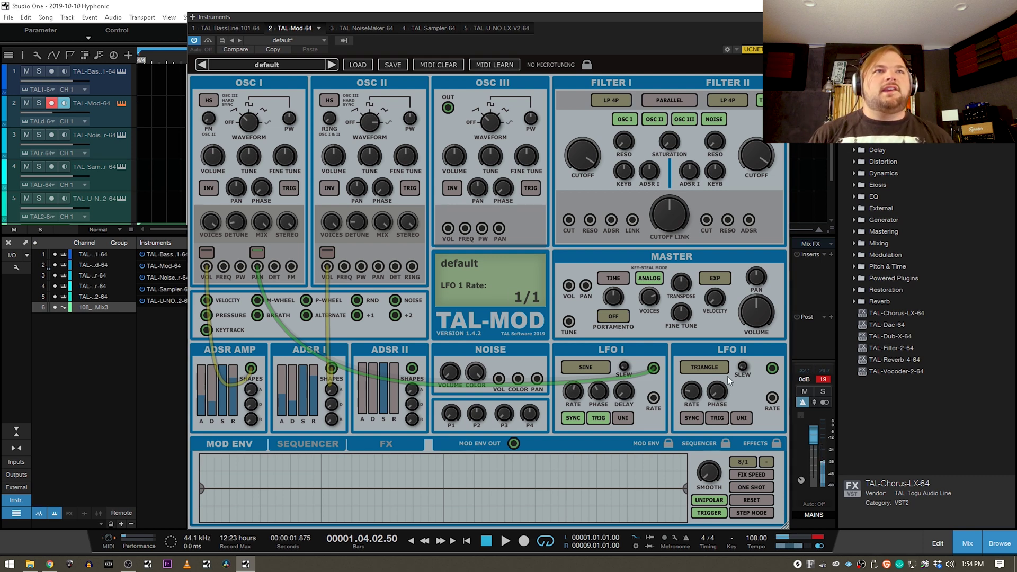
click(742, 367)
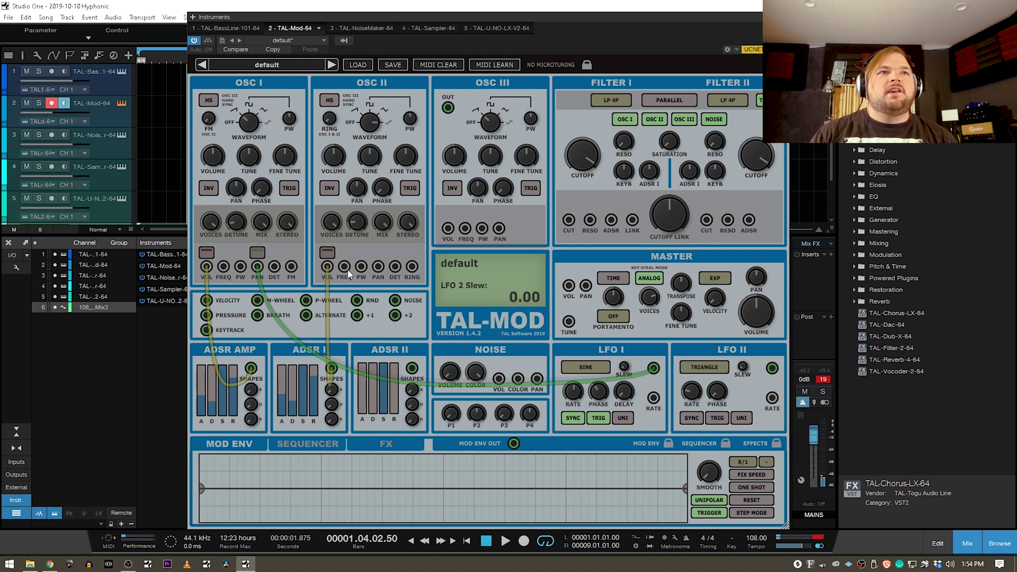
Cable LFO II into oscillator II pitch at 0.64 Hz with a subtle depth of about 0.09
drag(344, 267, 772, 369)
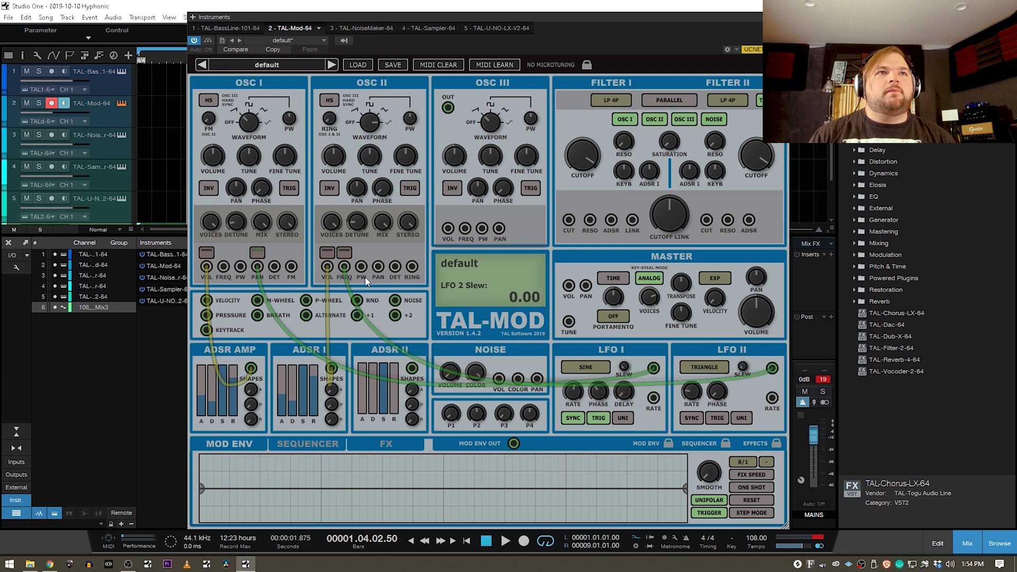
click(344, 266)
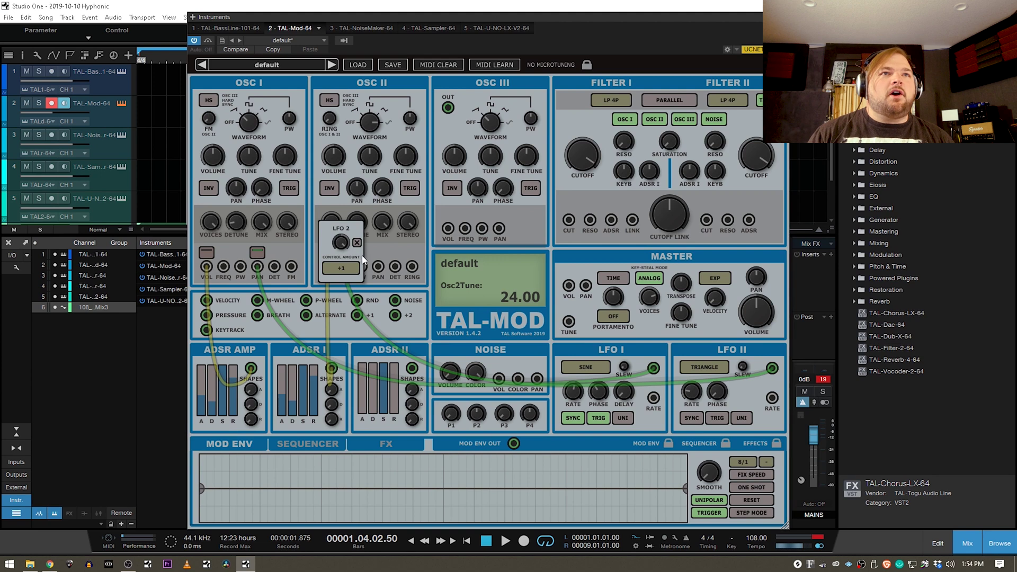
drag(691, 390, 690, 394)
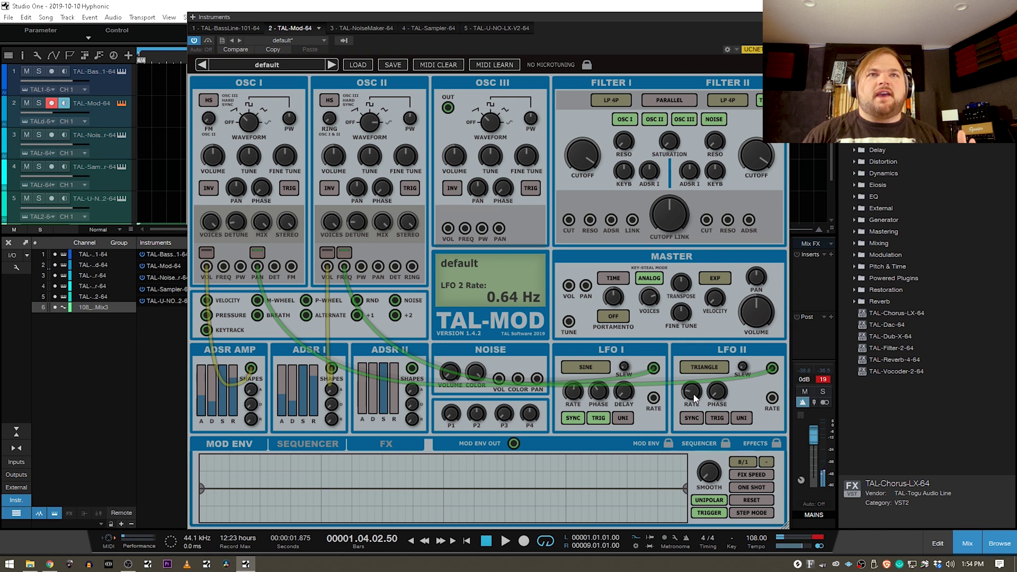
click(345, 267)
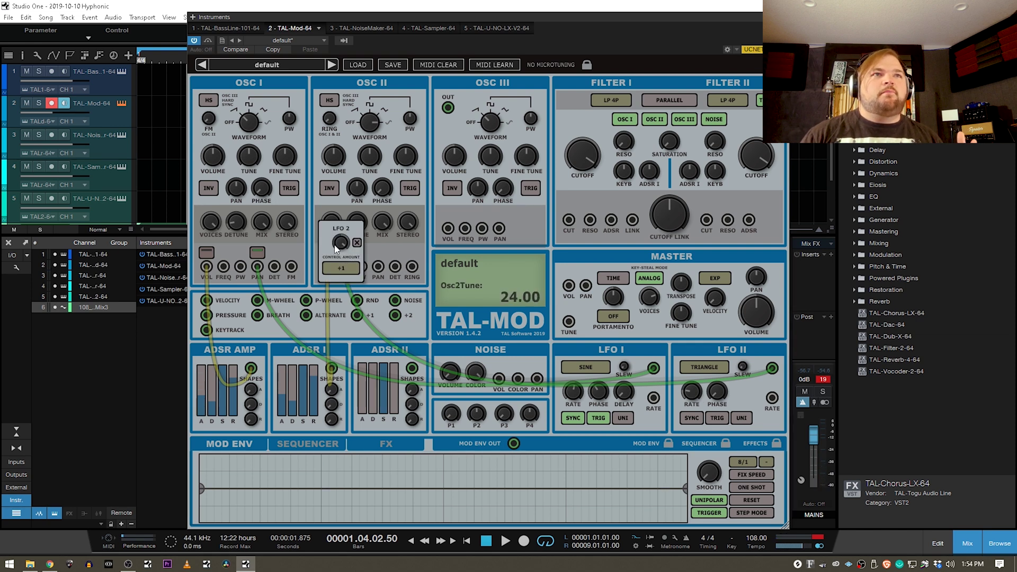
mouse_move(335, 248)
mouse_down()
mouse_move(340, 270)
mouse_move(343, 255)
mouse_up()
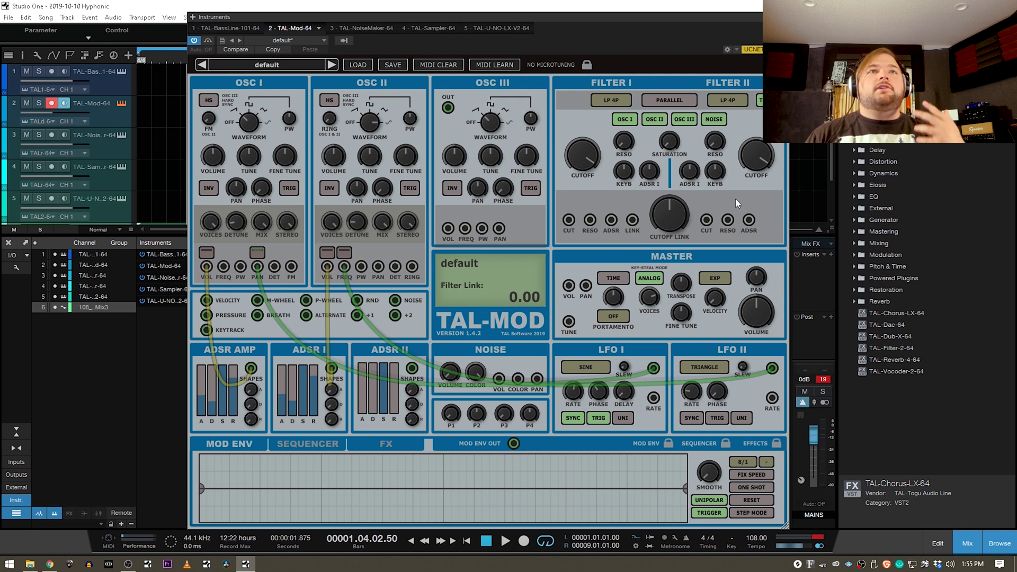
Cable the amp envelope to Filter I cutoff, remove that cable, and set cutoff near 5400 Hz
drag(250, 368, 572, 217)
right_click(577, 151)
click(567, 212)
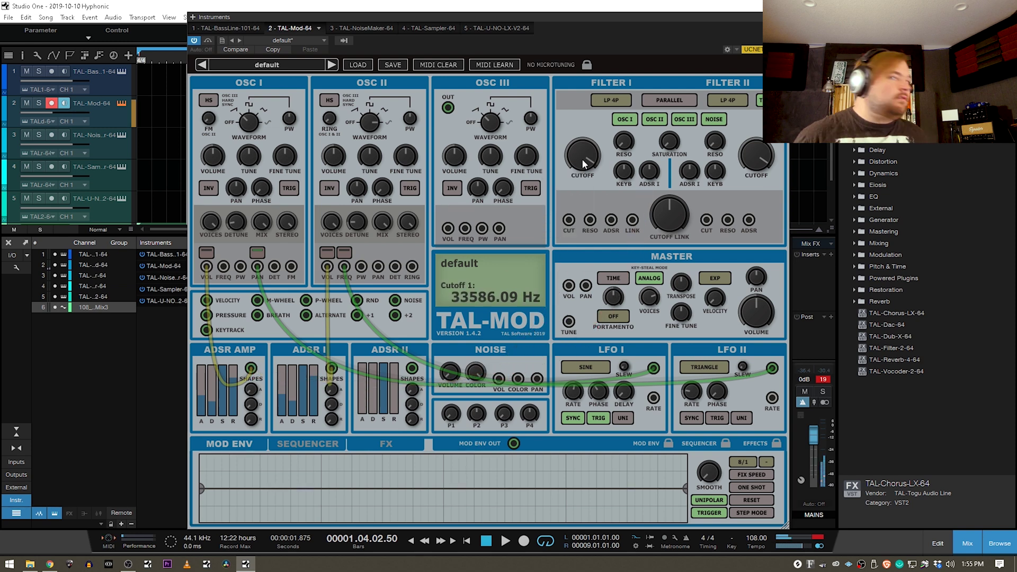
drag(581, 158, 582, 180)
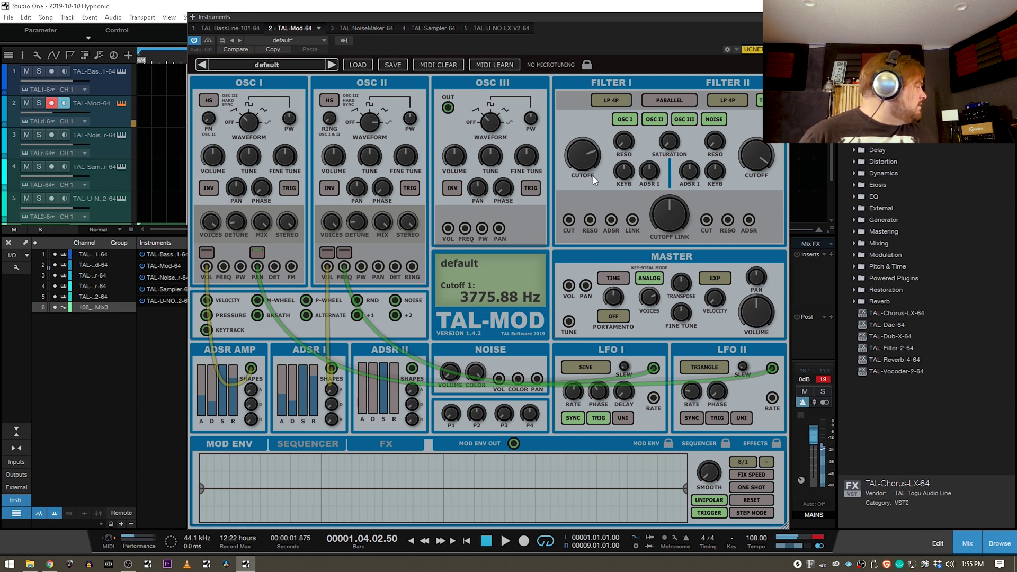
drag(583, 153, 620, 119)
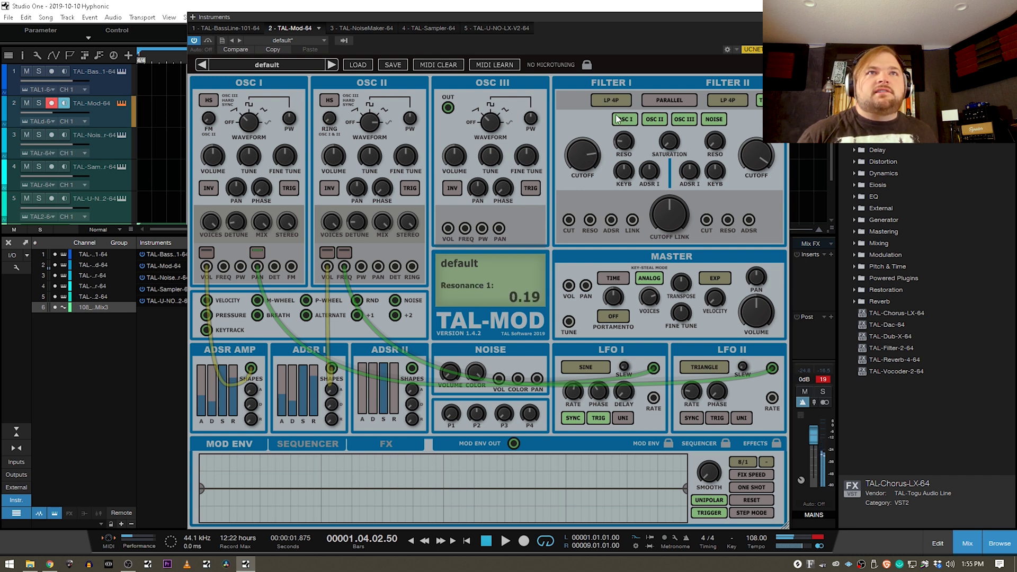
Switch Filter I to LP 1P with cutoff about 831 Hz and resonance 0.16
click(613, 106)
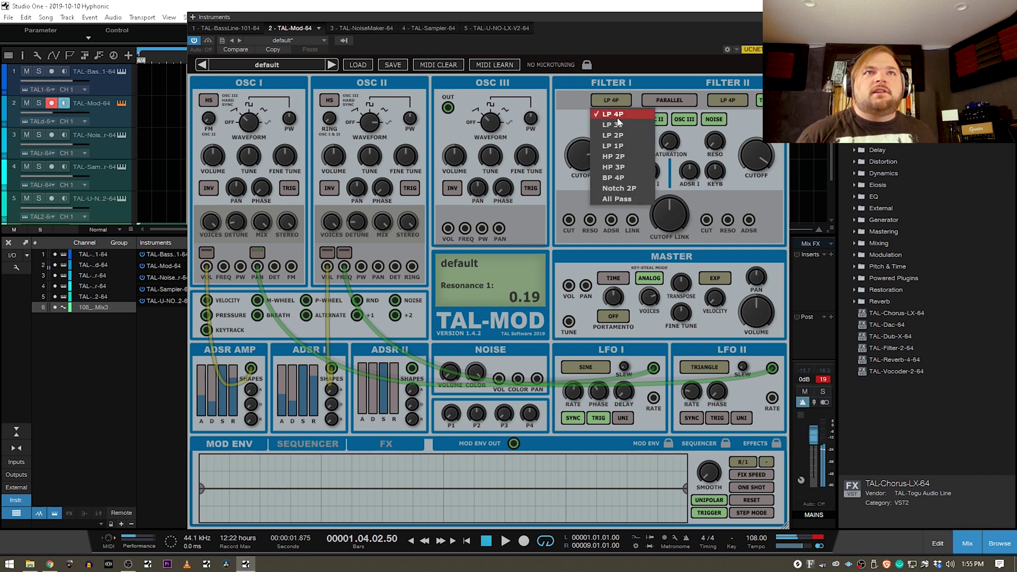
click(627, 143)
drag(582, 158, 583, 190)
drag(622, 135, 620, 139)
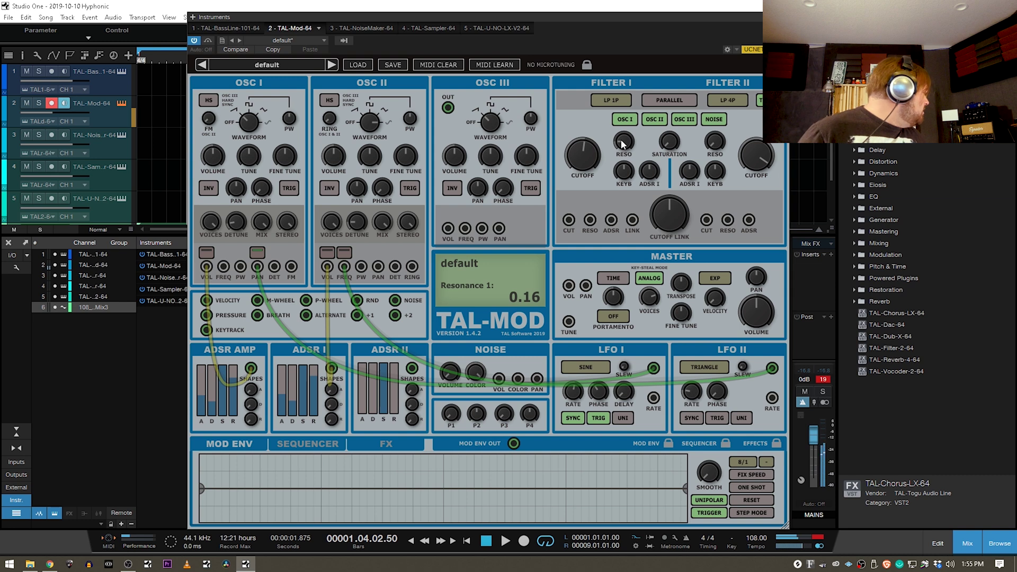
drag(584, 148, 586, 146)
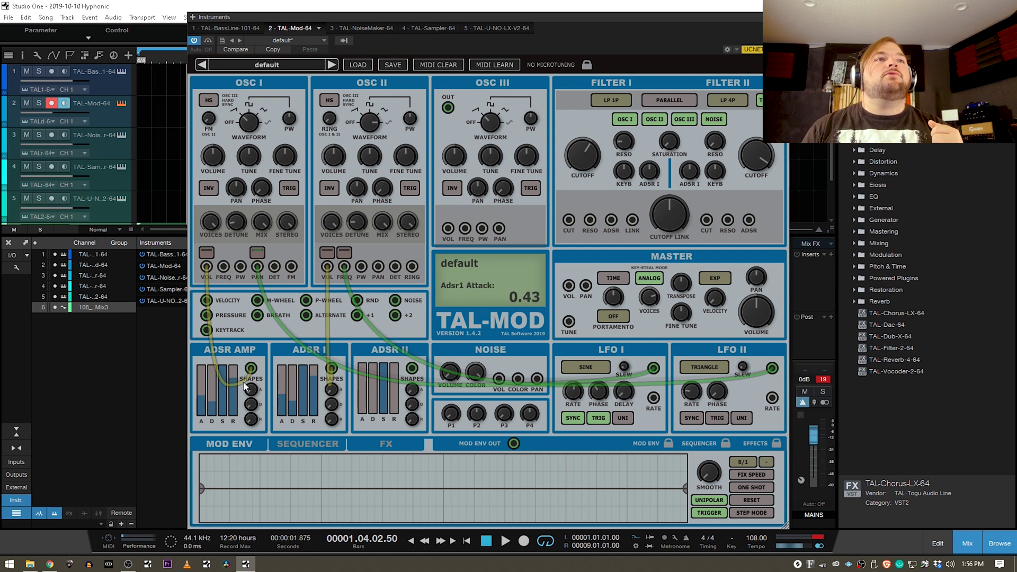
Patch the amp envelope into Filter I cutoff and drop the cutoff to about 153 Hz
drag(251, 368, 568, 220)
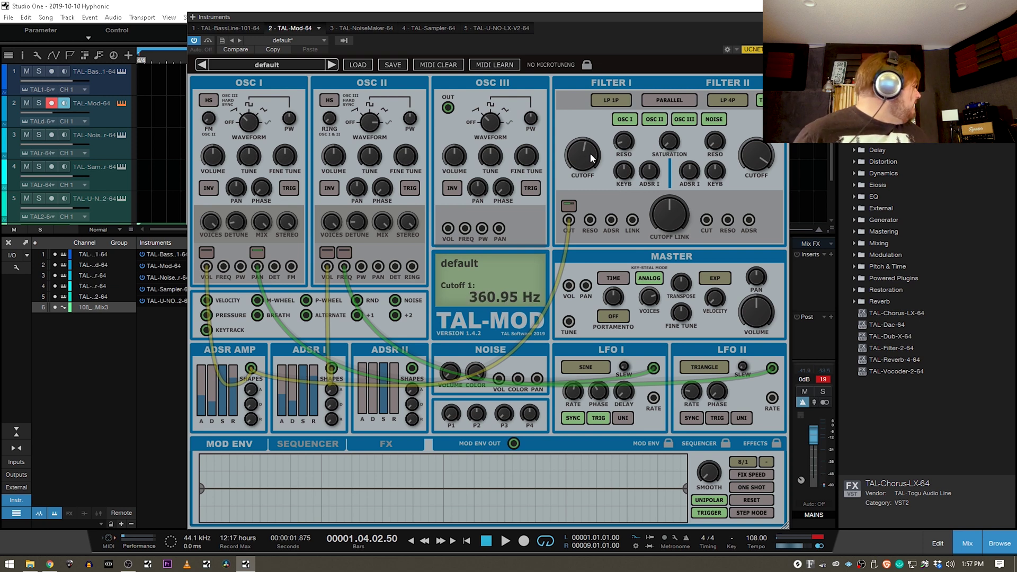
drag(586, 158, 587, 184)
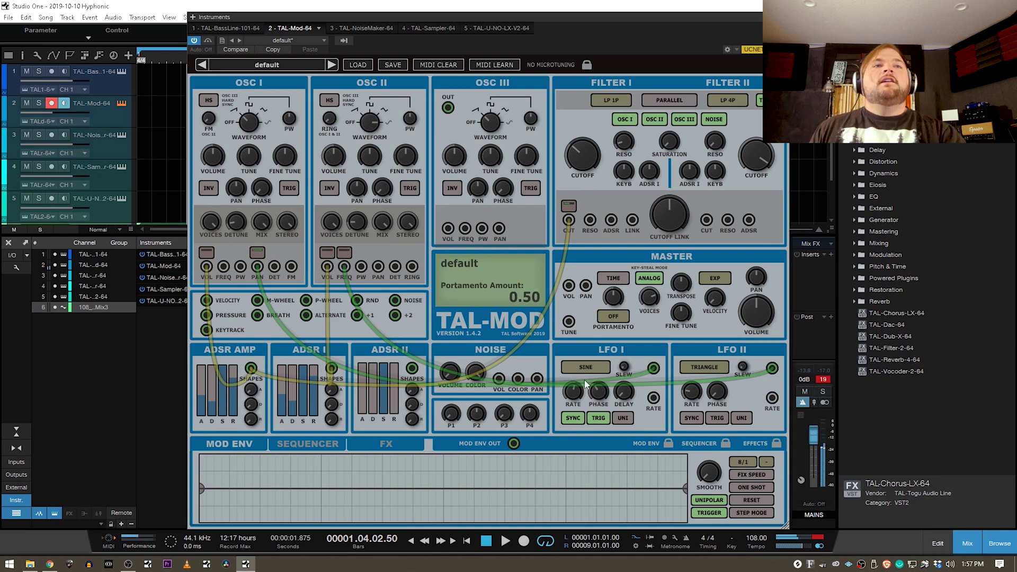
Browse the editor tabs, then set the FX chorus to mode II at a 0.72 mix
click(395, 445)
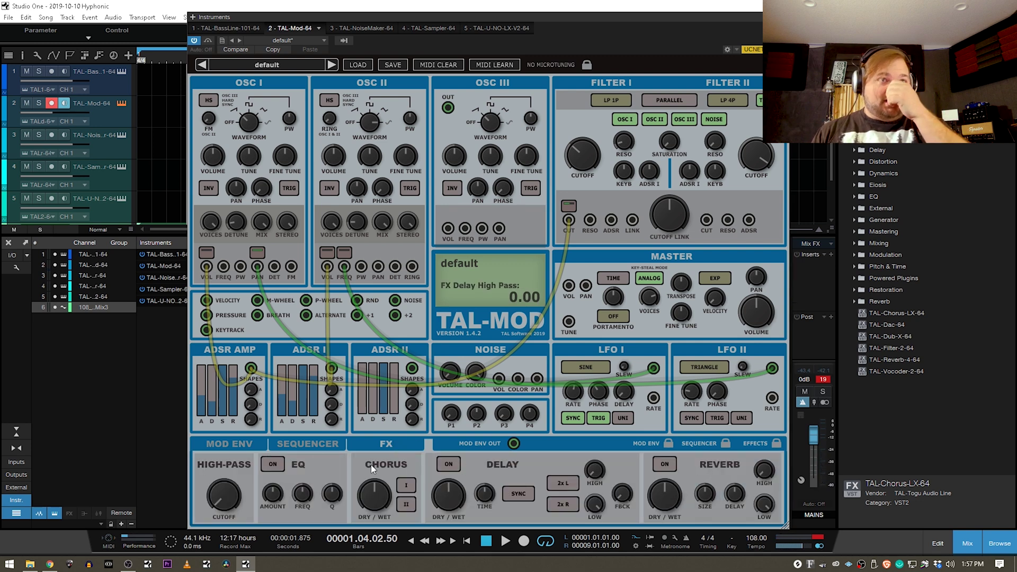
click(222, 446)
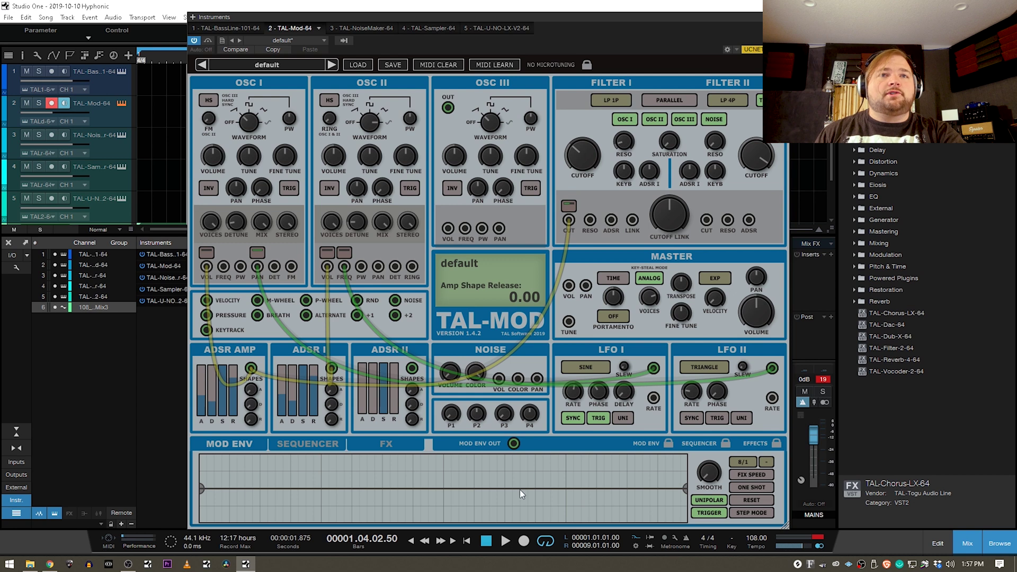
click(314, 445)
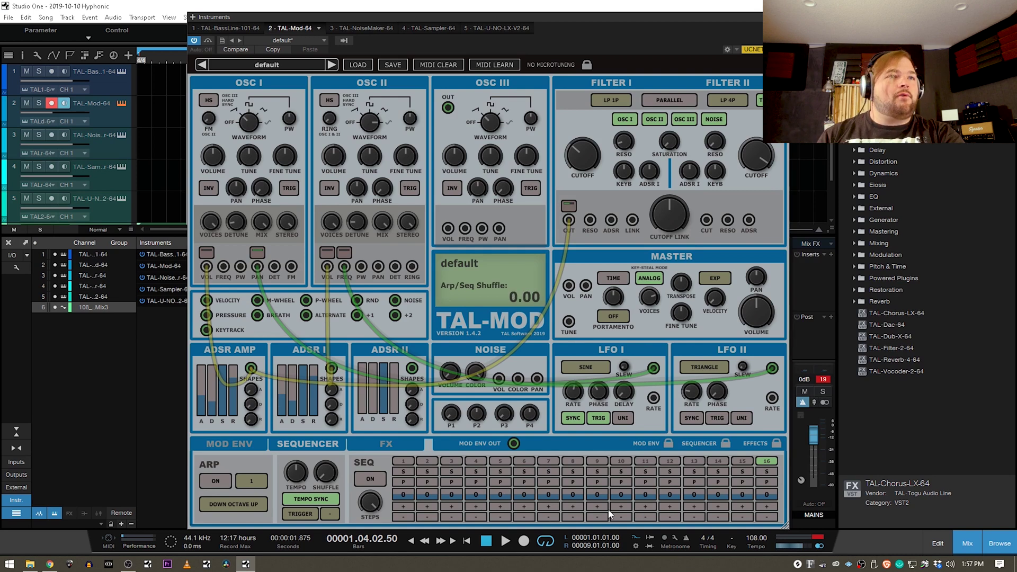
click(380, 447)
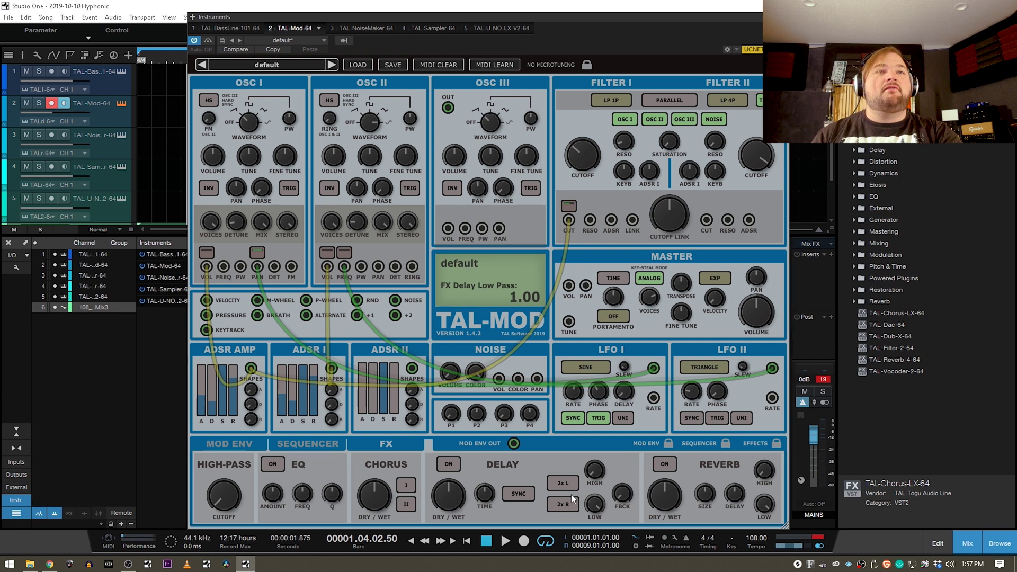
click(406, 485)
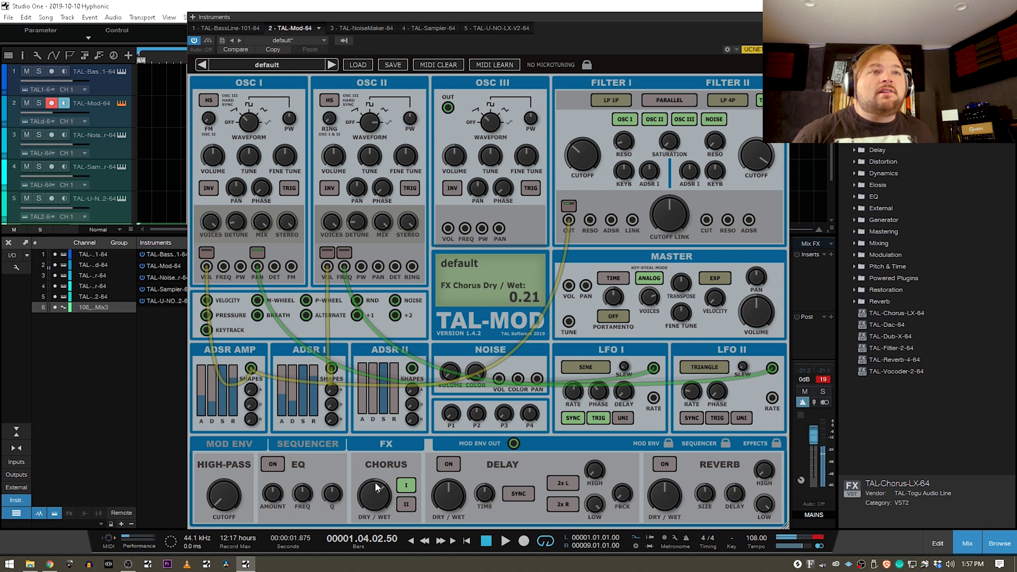
drag(376, 487, 389, 475)
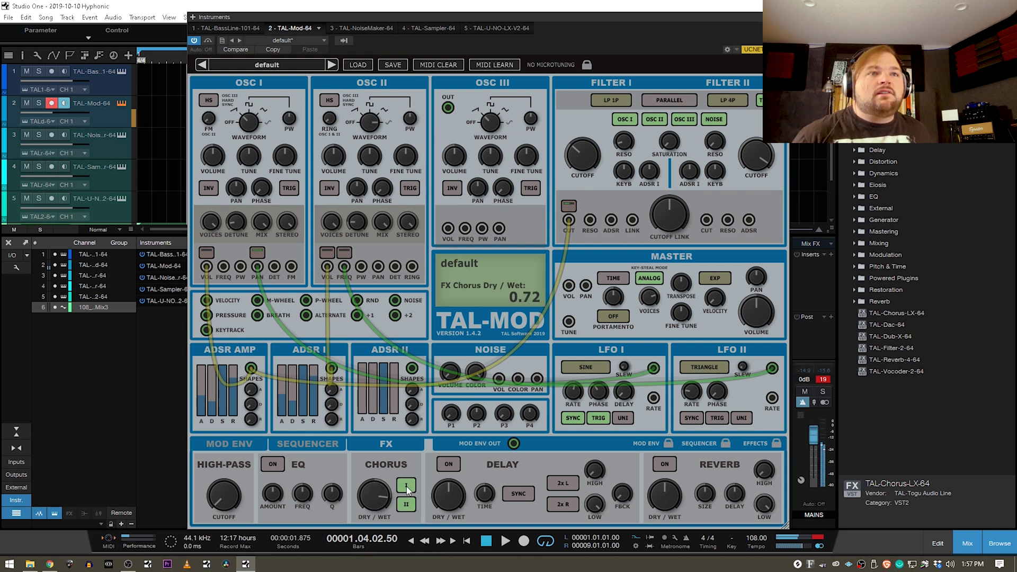
click(406, 486)
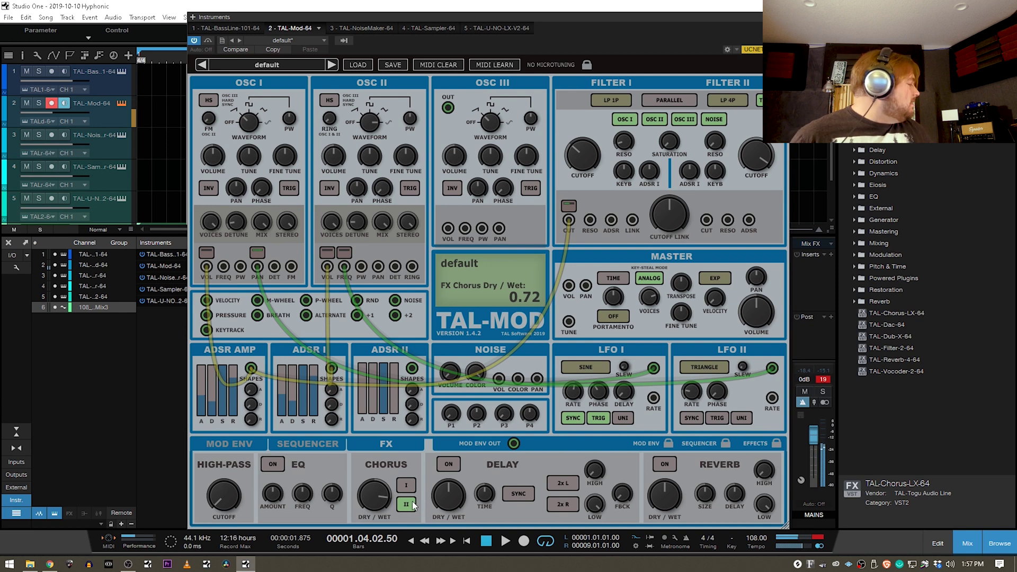
Turn on the reverb and raise its dry/wet mix to about 0.79
mouse_move(459, 500)
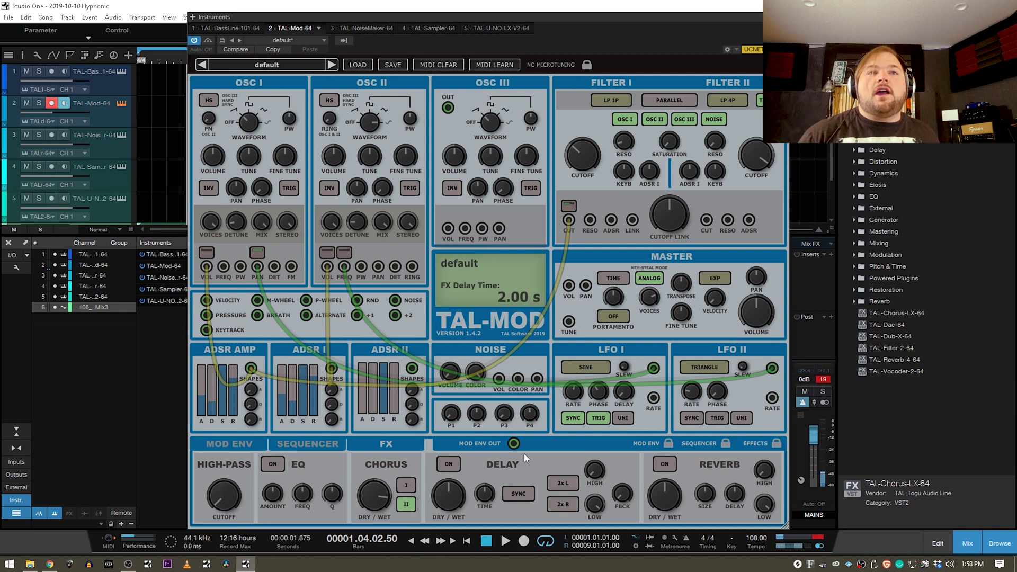
click(666, 465)
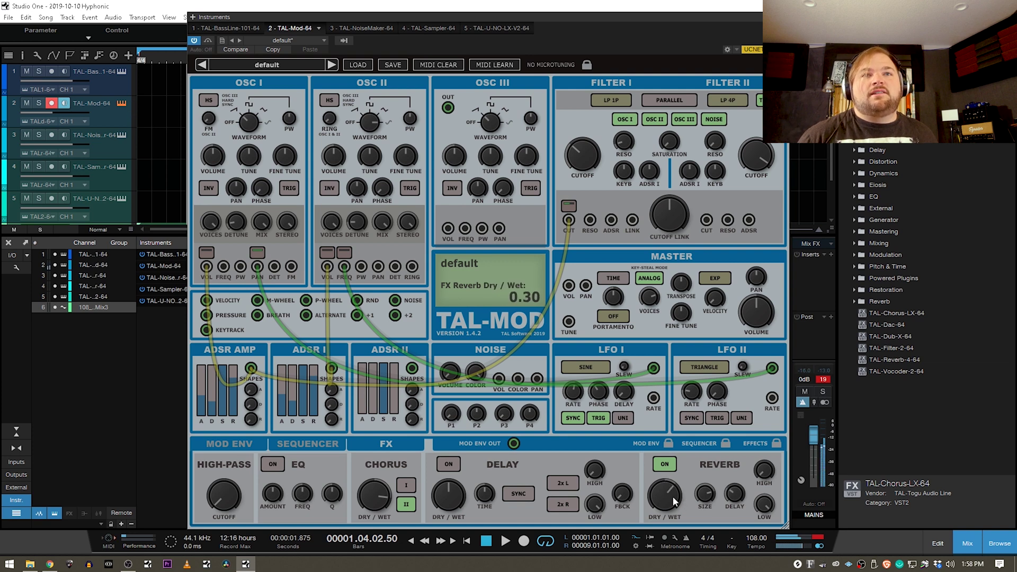
drag(675, 502, 674, 485)
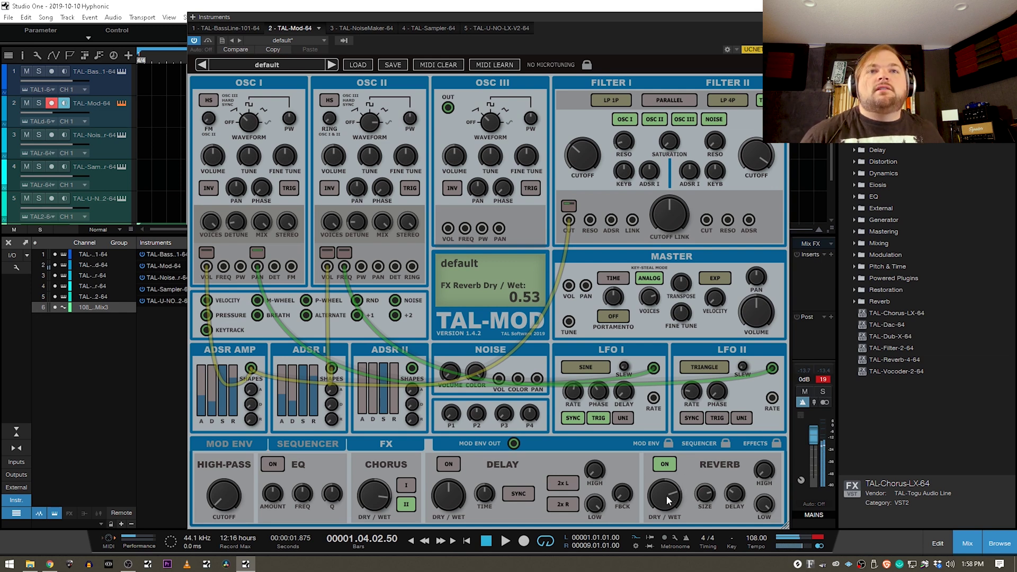
drag(668, 500, 667, 483)
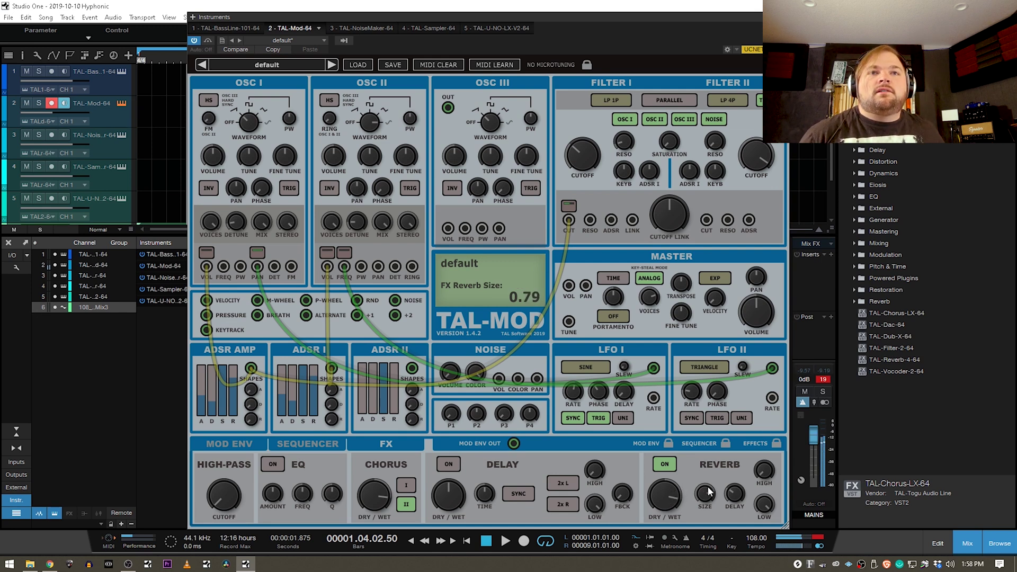
drag(764, 472, 770, 452)
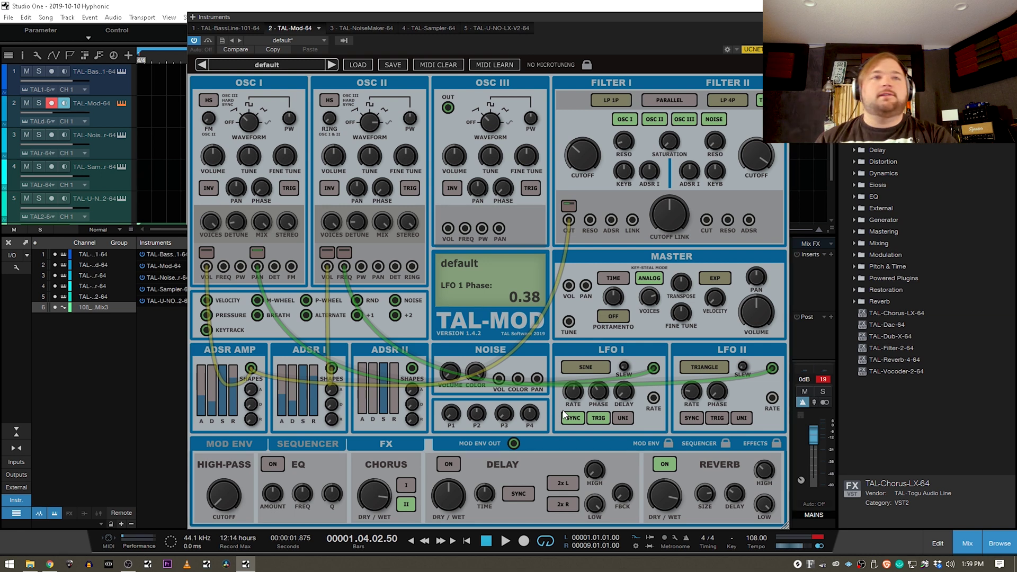
Load the ARP Clockwork Watermelon preset from Empty Vessel > Arp Seq
click(294, 65)
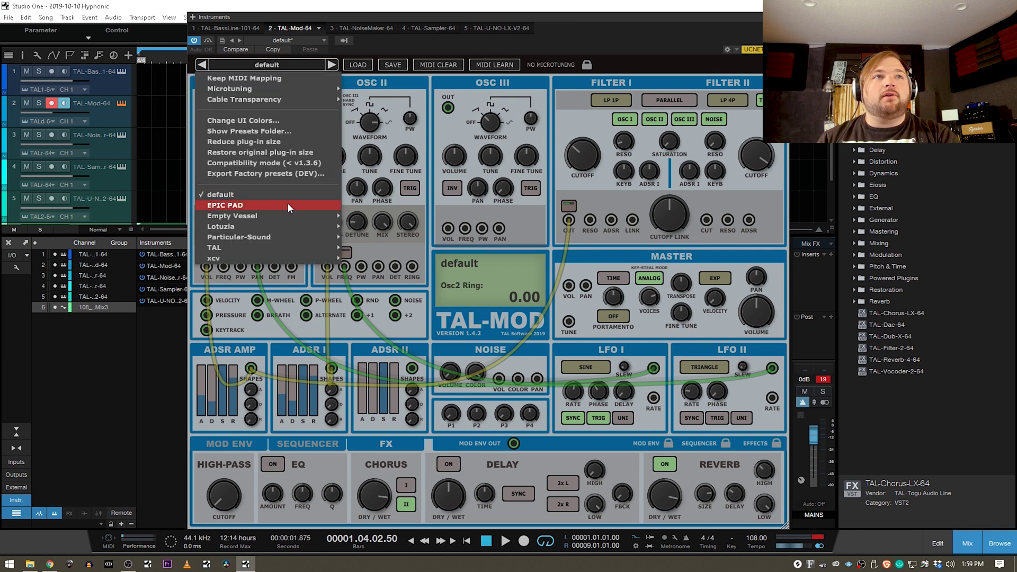
mouse_move(292, 218)
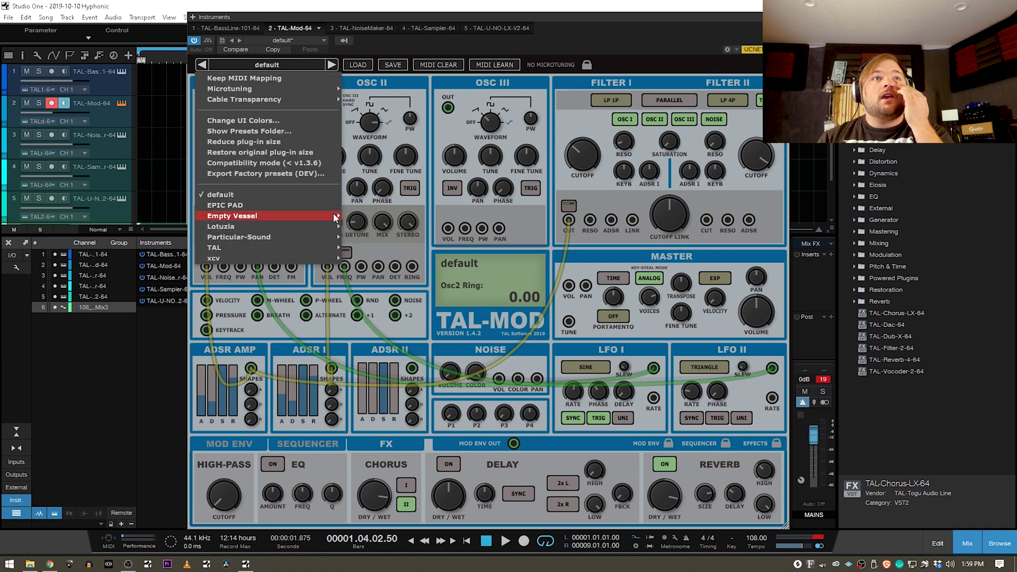
mouse_move(381, 229)
click(466, 228)
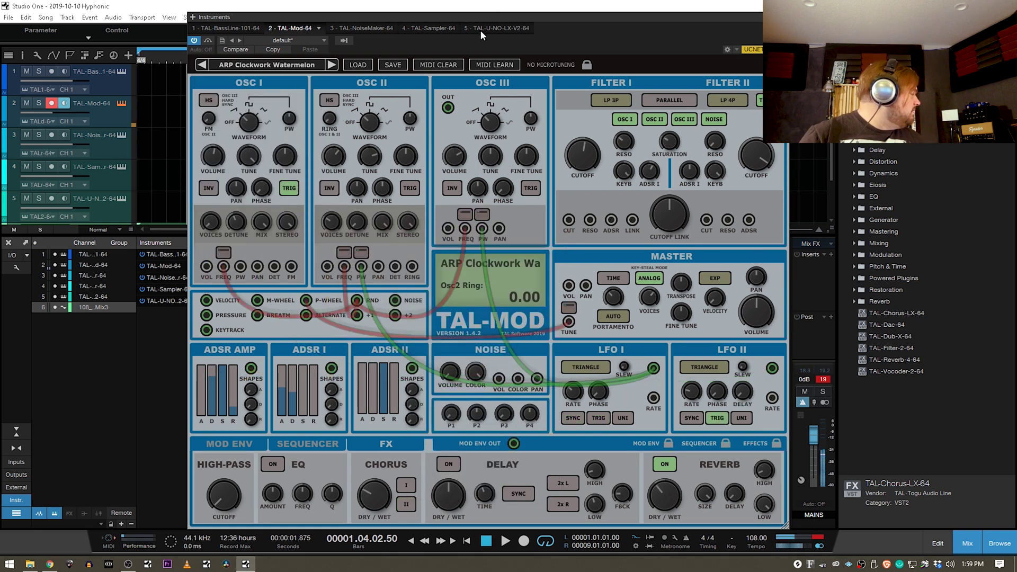
Step through ARP Crafty Work, Glitter Monkey and later presets to SEQ Acidic Juice with vodka
click(331, 66)
click(332, 65)
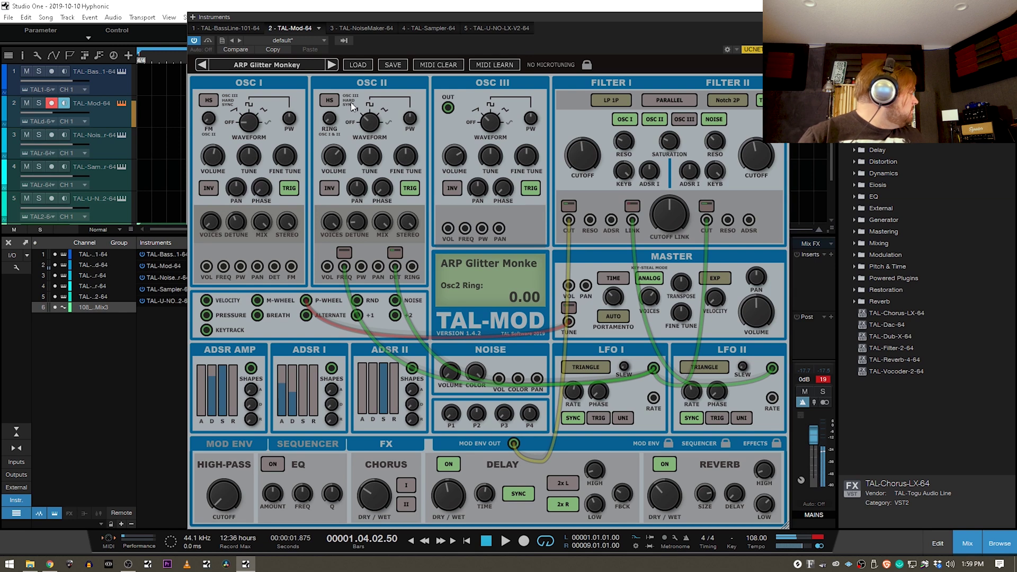
click(332, 66)
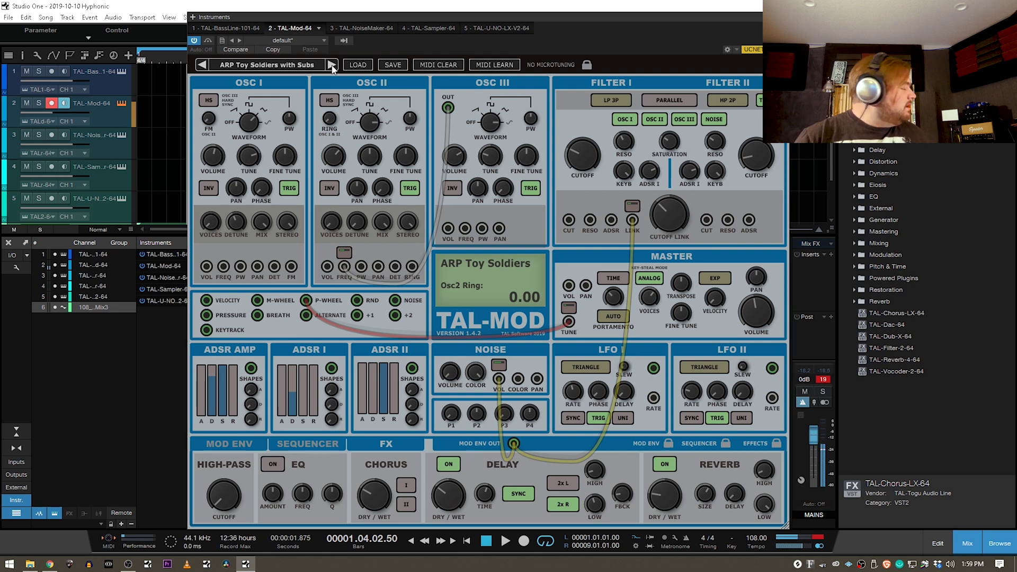
click(332, 66)
click(332, 66)
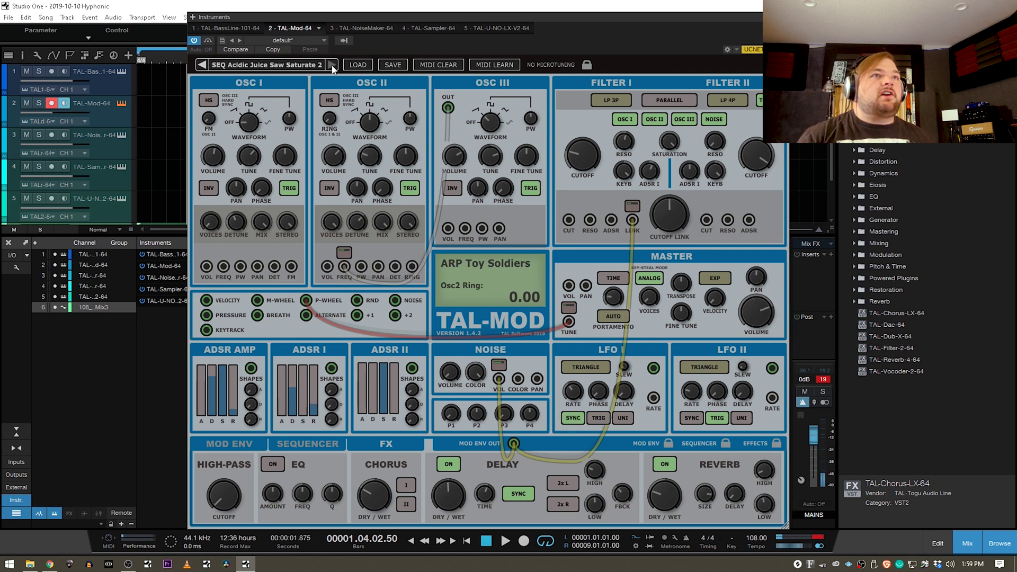
click(332, 66)
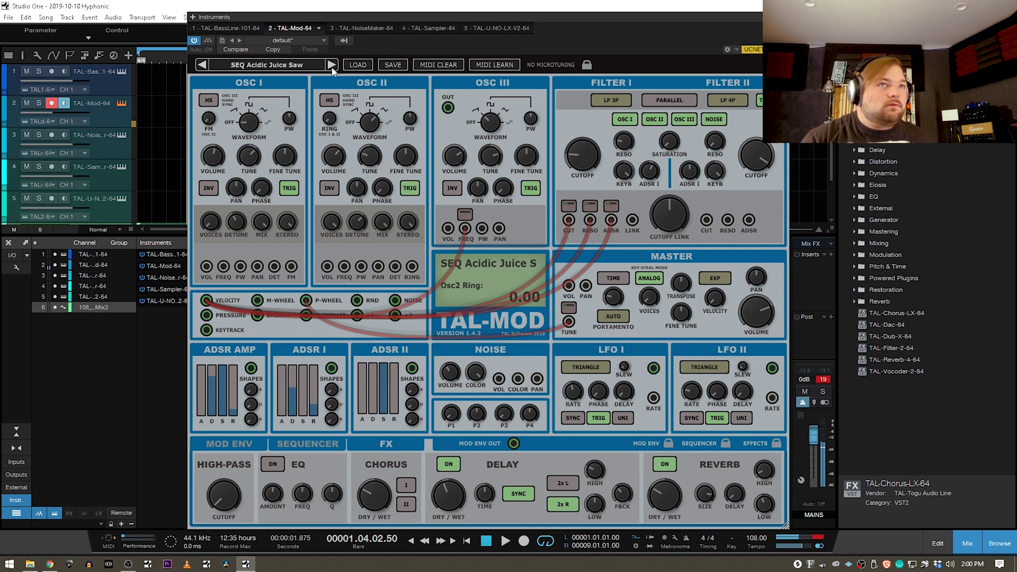
click(331, 68)
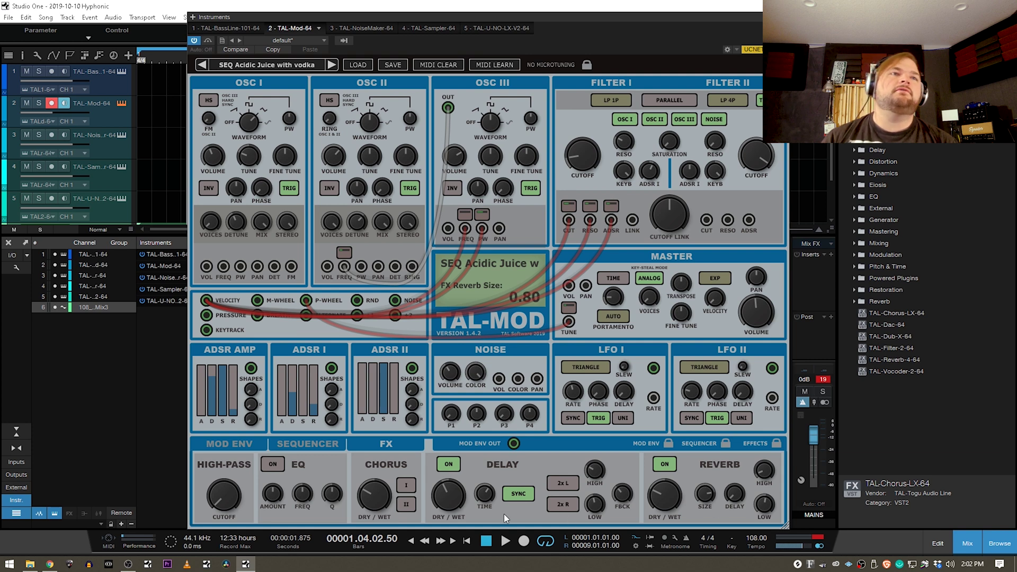
click(299, 446)
click(407, 444)
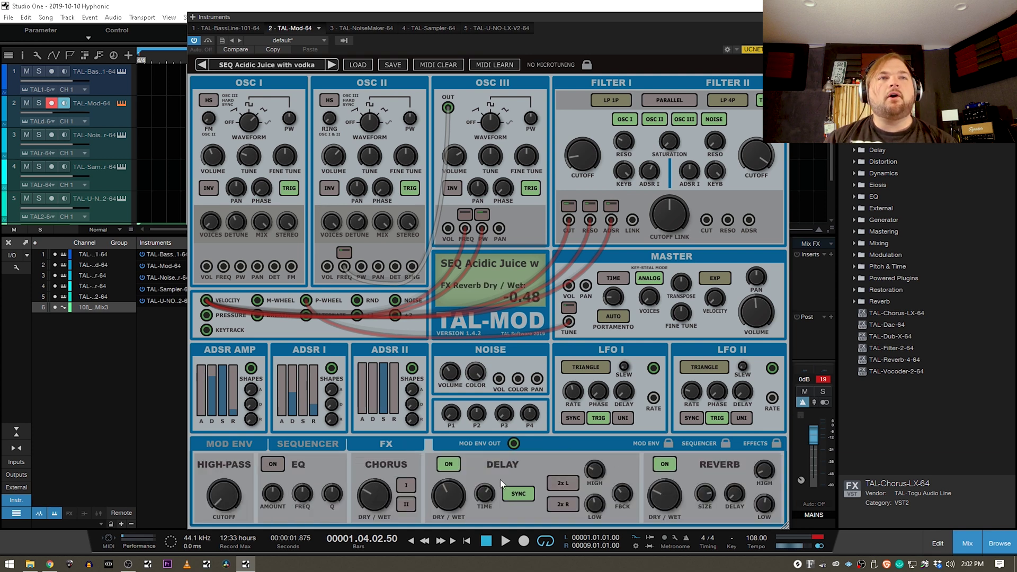